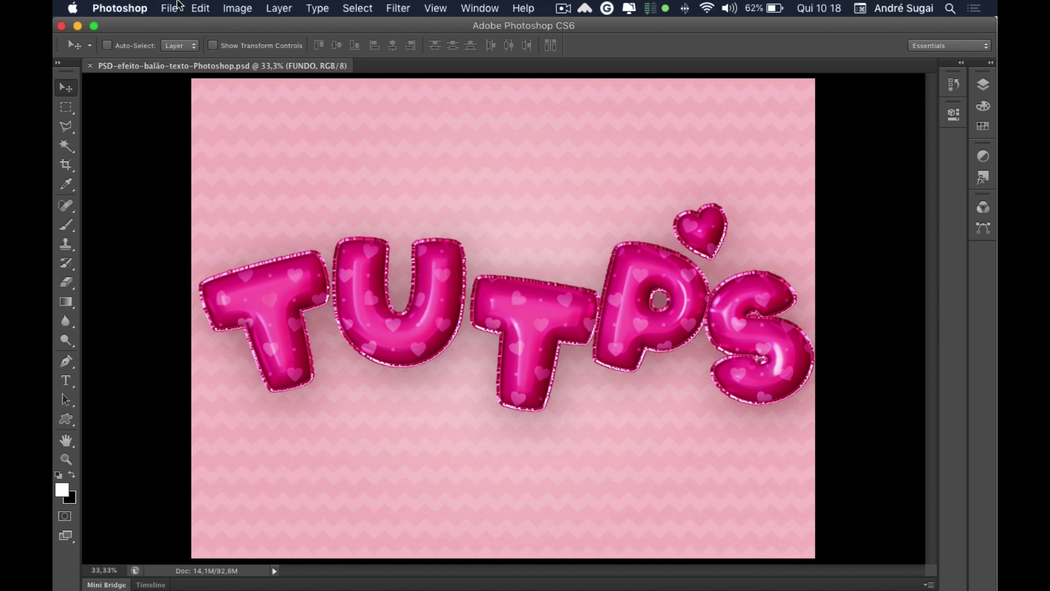
# Open the Layers panel from the Window menu to show AJUSTES, SEU TEXTO, EFEITOS and FUNDO.
pyautogui.click(178, 6)
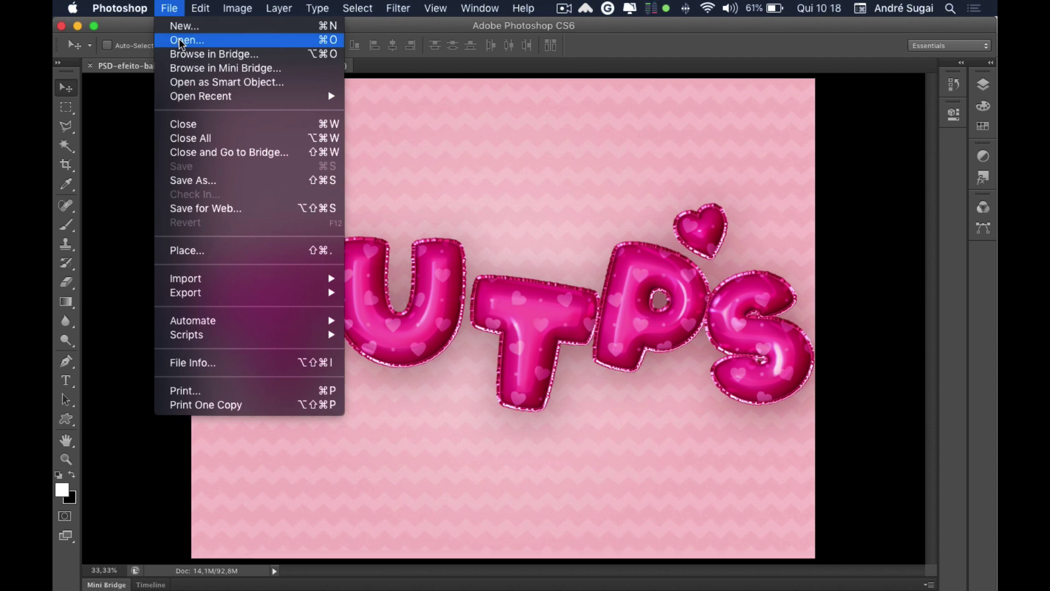
pyautogui.click(610, 34)
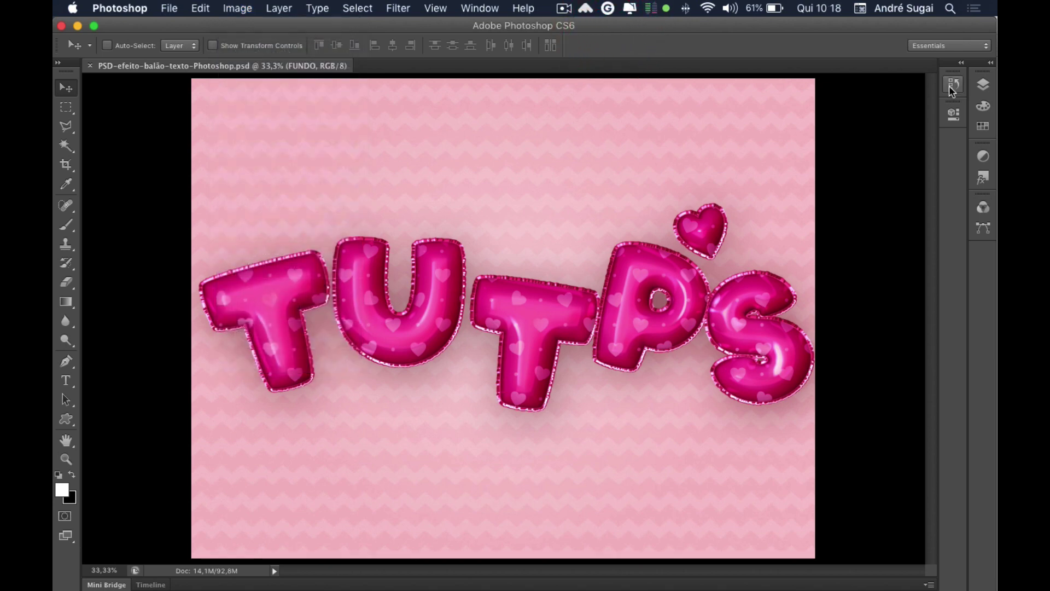
pyautogui.click(985, 86)
pyautogui.click(481, 7)
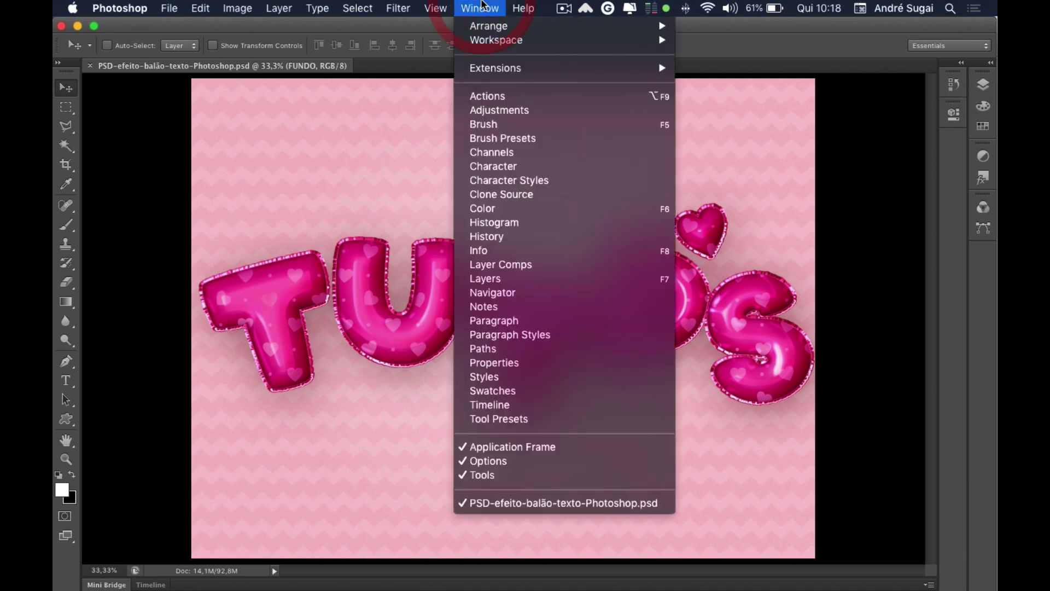
pyautogui.click(516, 280)
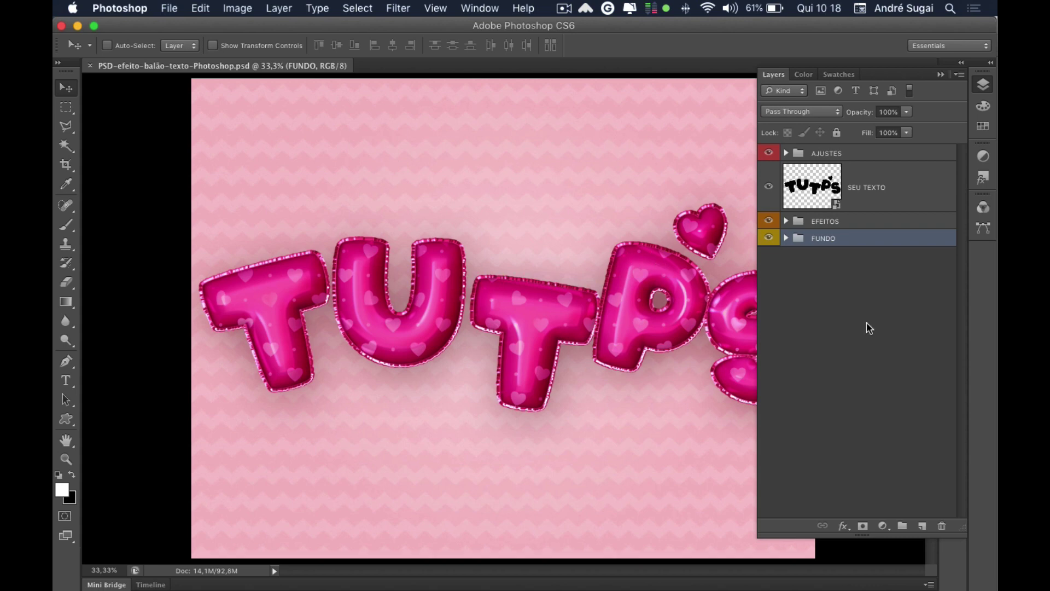
# Shorten the Layers panel and open the SEU TEXTO smart object as Ballon11.psb.
pyautogui.moveTo(960, 532); pyautogui.dragTo(959, 299)
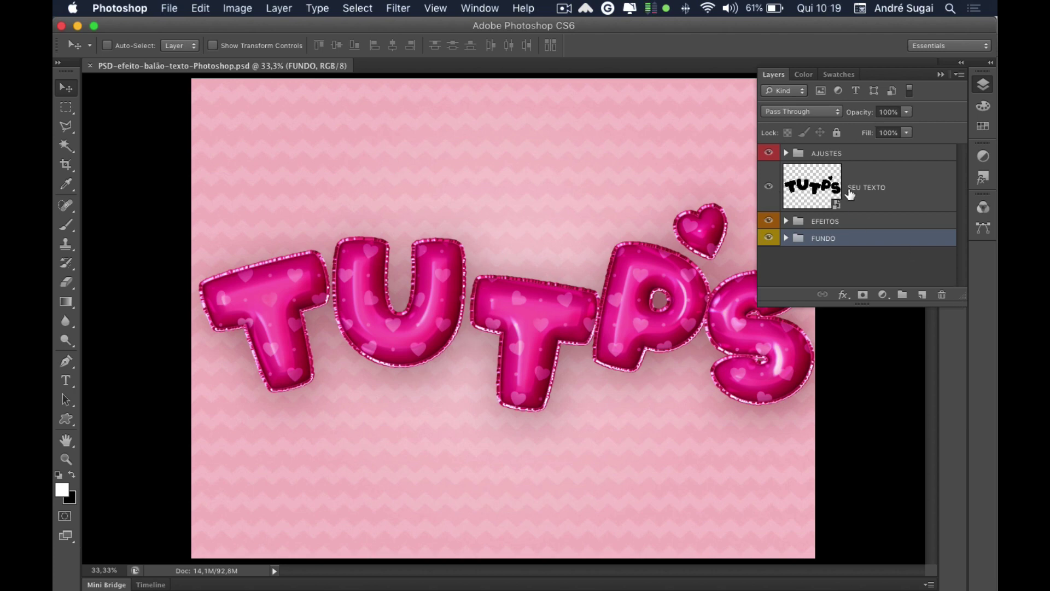
pyautogui.click(850, 188)
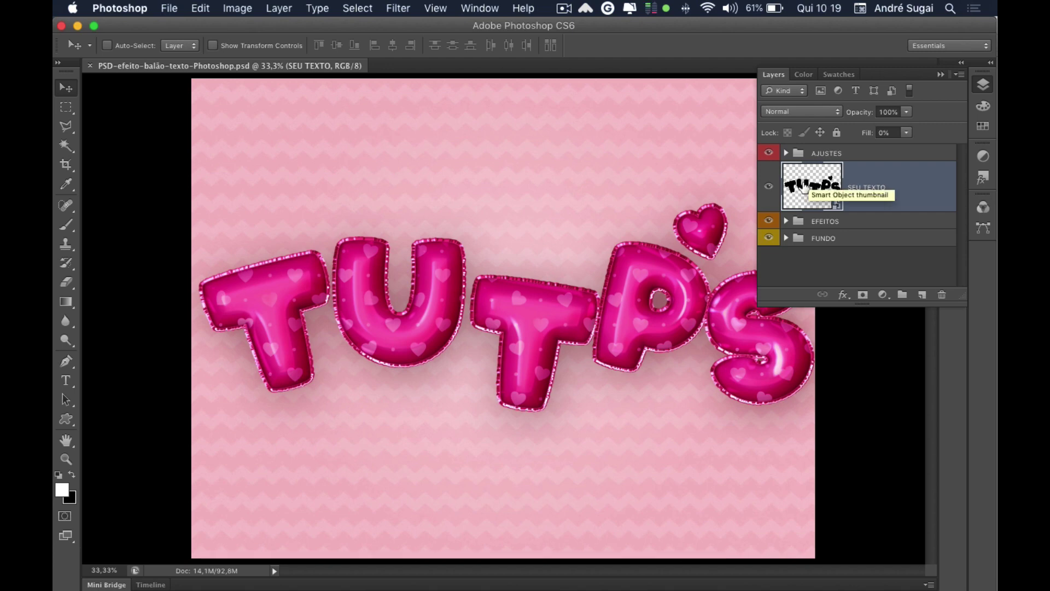
pyautogui.doubleClick(803, 188)
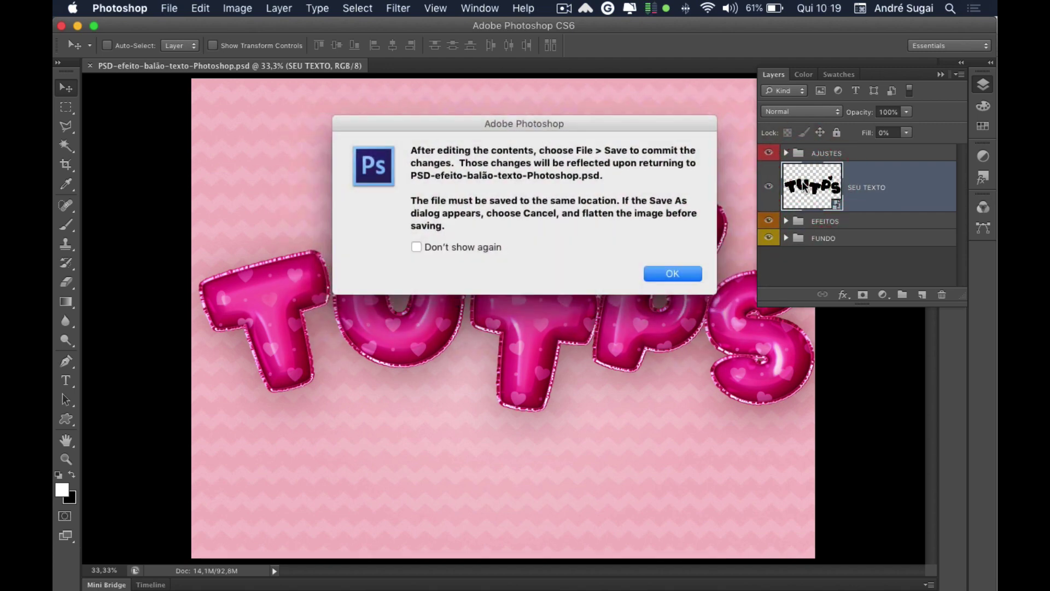
pyautogui.click(669, 274)
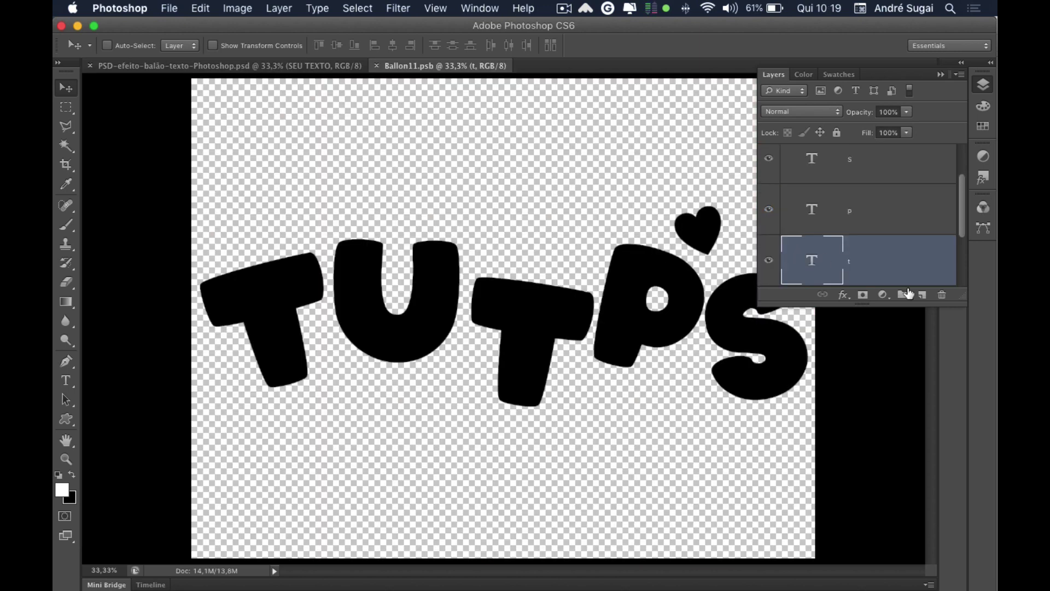
# Make the Layers panel taller to show all letter layers, then select the Type tool.
pyautogui.moveTo(964, 297); pyautogui.dragTo(964, 474)
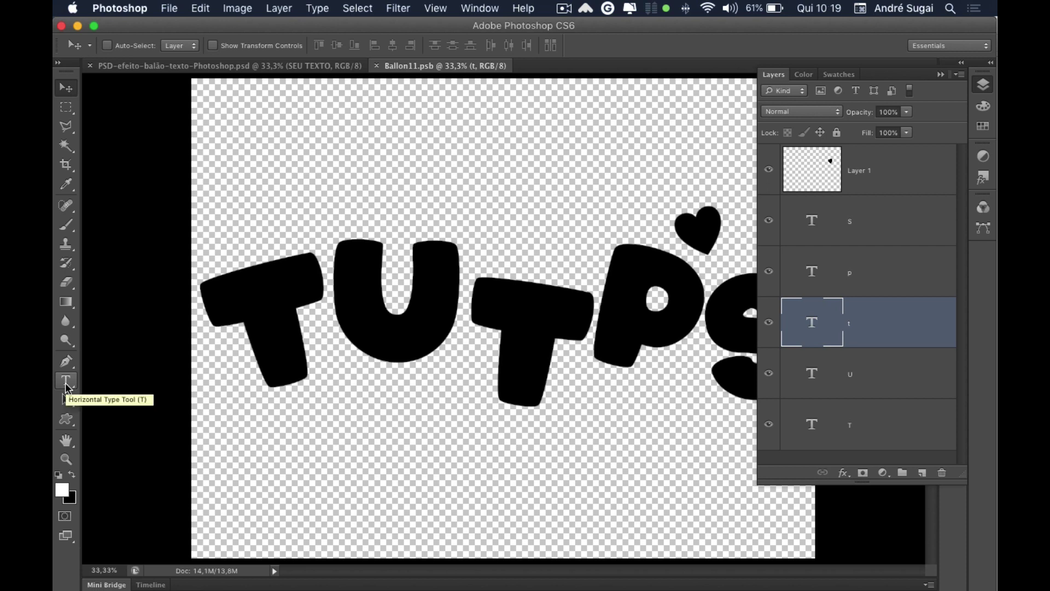
pyautogui.click(66, 386)
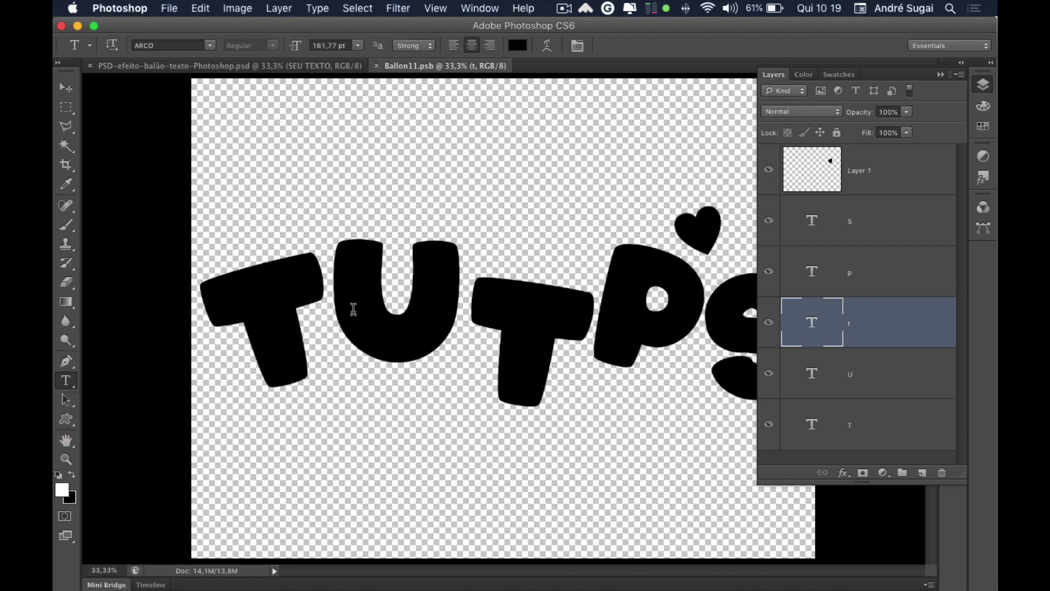
pyautogui.click(770, 169)
pyautogui.click(769, 169)
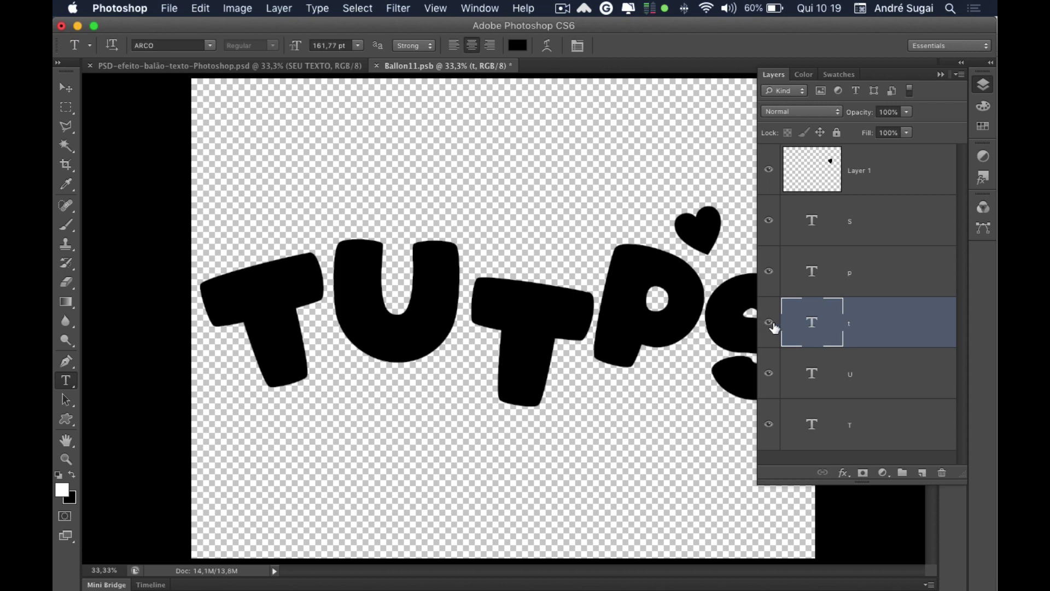
# Hide the t, U and T letter layers and select the heart, s and p layers.
pyautogui.moveTo(769, 323); pyautogui.dragTo(772, 426)
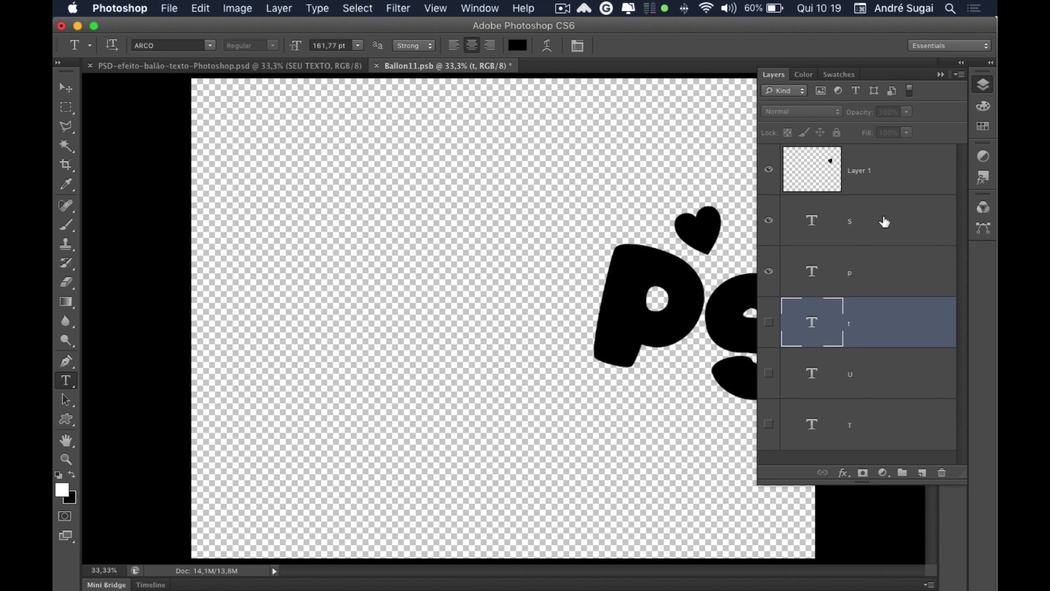
pyautogui.click(857, 273)
pyautogui.keyDown('shift'); pyautogui.click(870, 172); pyautogui.keyUp('shift')
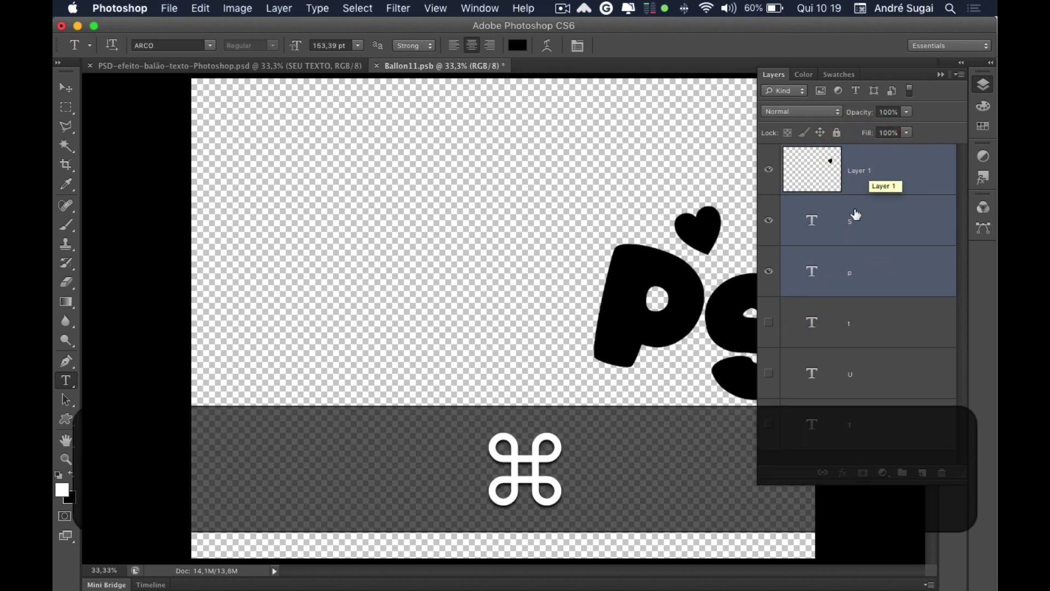
# Move the PS and heart toward the canvas centre and scale them to about 185%.
pyautogui.press('super+t')
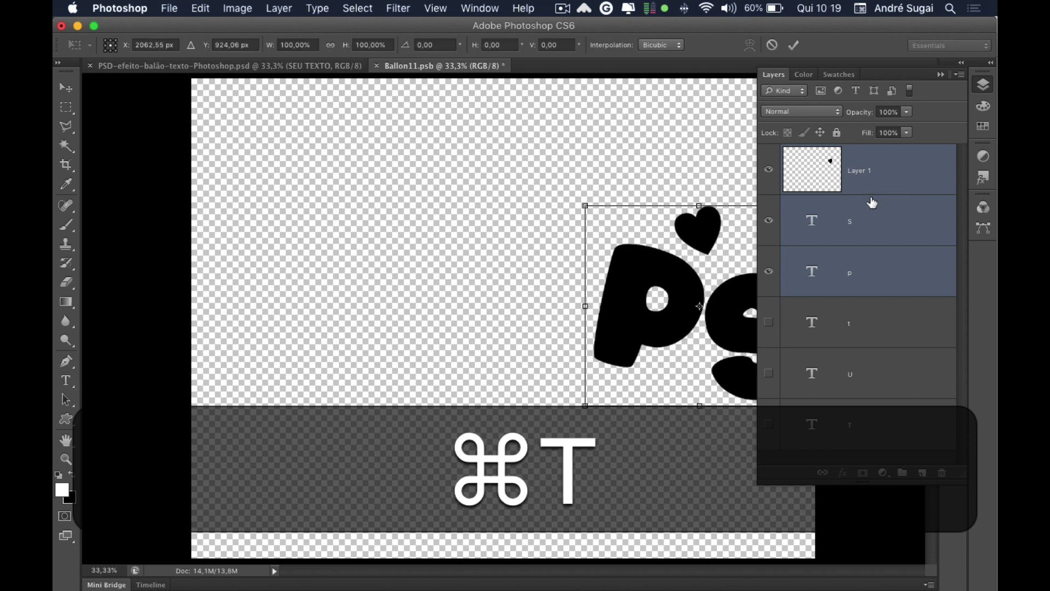
pyautogui.moveTo(690, 273); pyautogui.dragTo(482, 281)
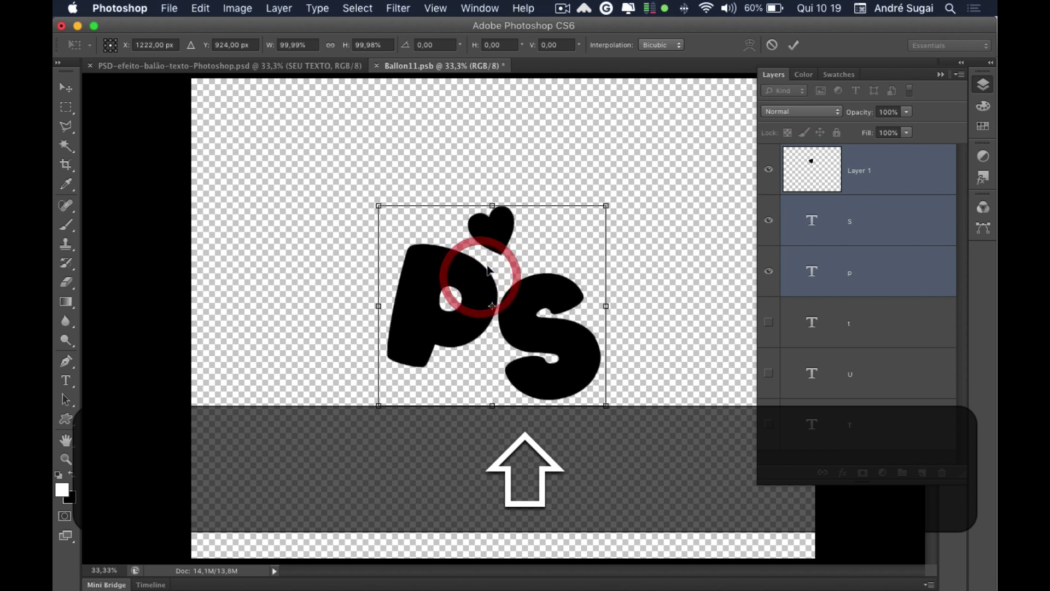
pyautogui.moveTo(605, 204); pyautogui.dragTo(717, 136)
pyautogui.press('Return')
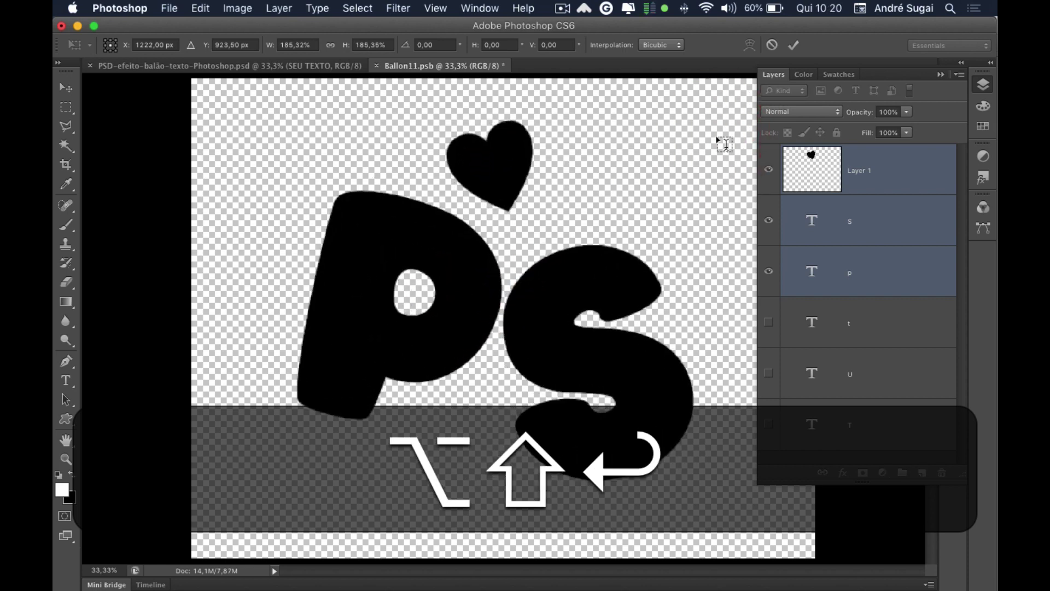
pyautogui.press('t')
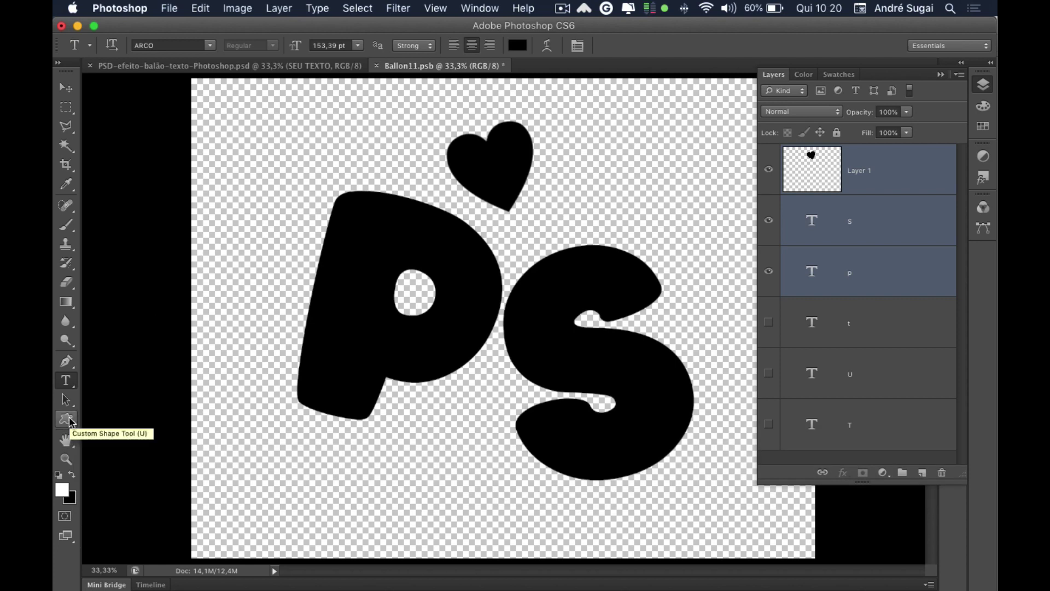
# Choose the crescent moon from the Custom Shape tool's shape picker.
pyautogui.click(70, 422)
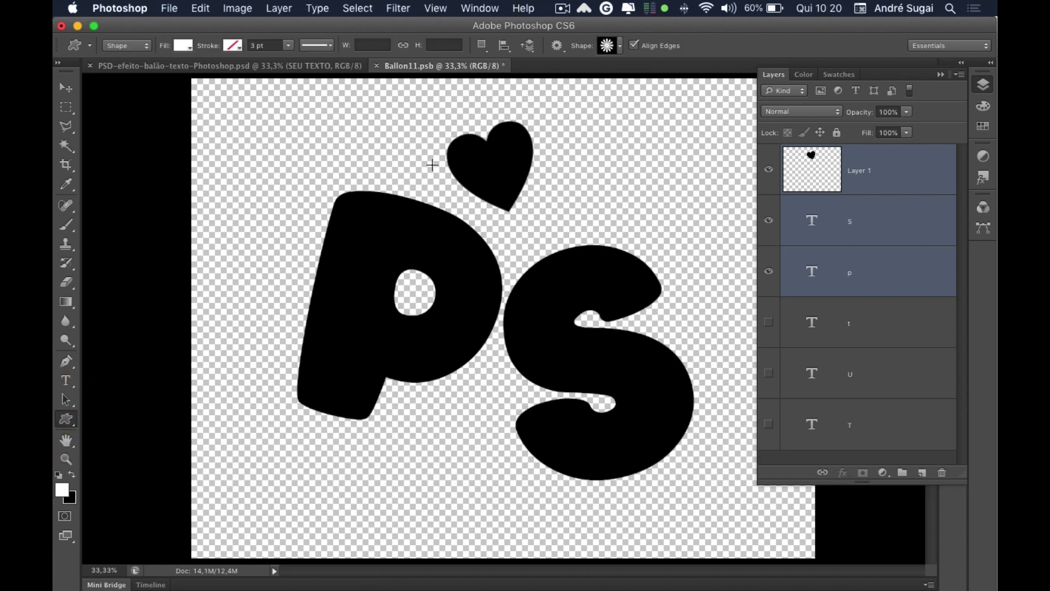
pyautogui.click(621, 46)
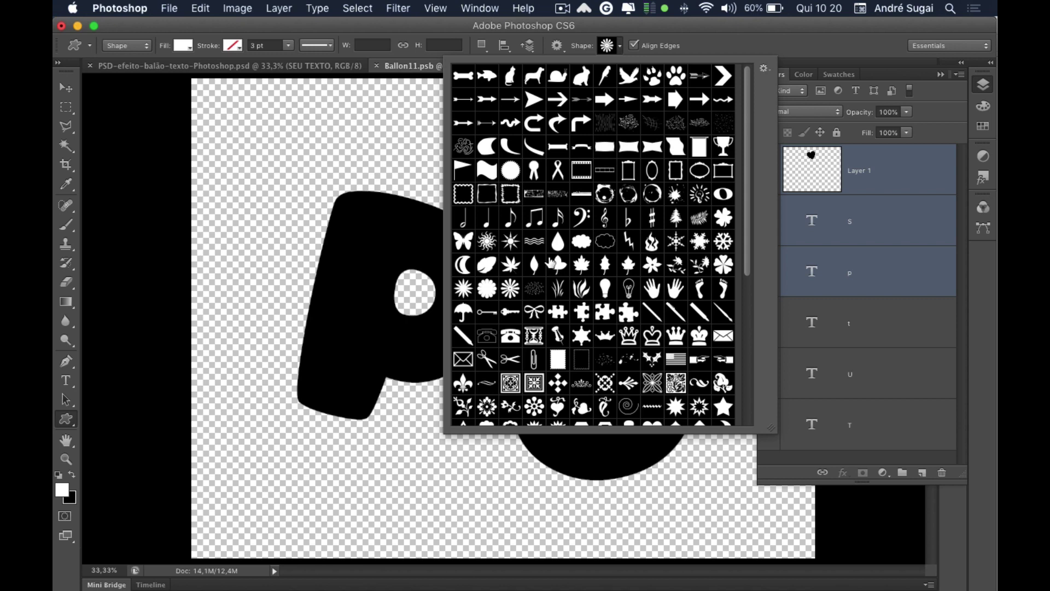
pyautogui.scroll(-1, 553, 288)
pyautogui.scroll(-2, 554, 289)
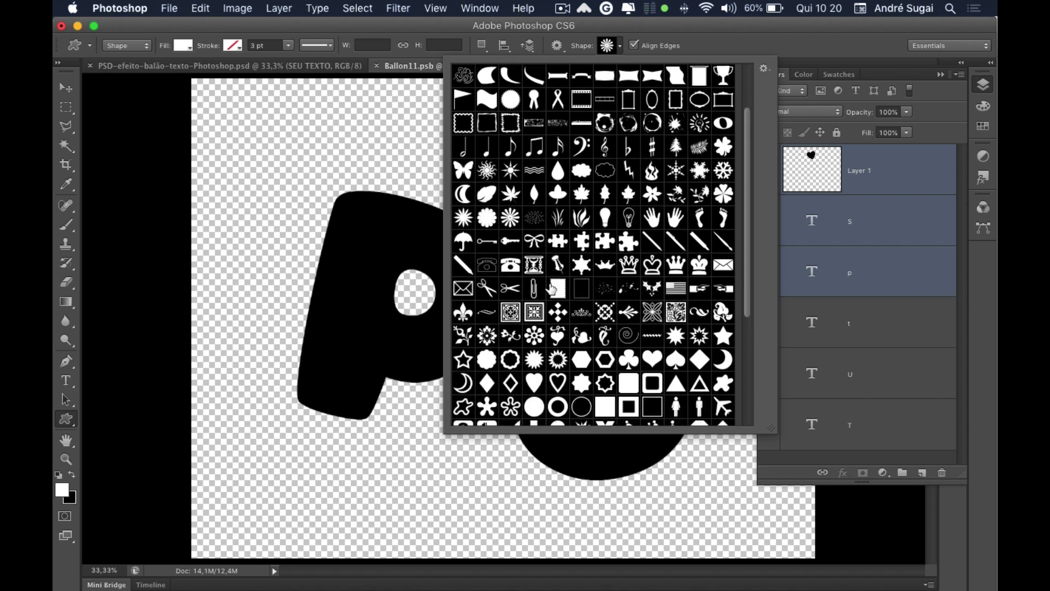
pyautogui.scroll(-2, 553, 288)
pyautogui.scroll(-2, 551, 288)
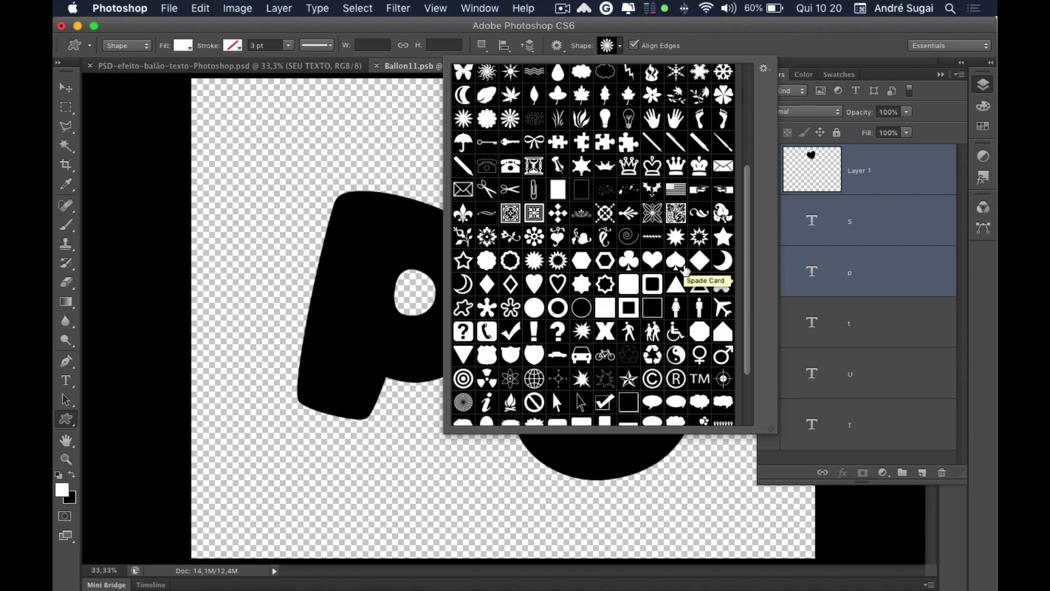
pyautogui.click(681, 263)
pyautogui.click(652, 261)
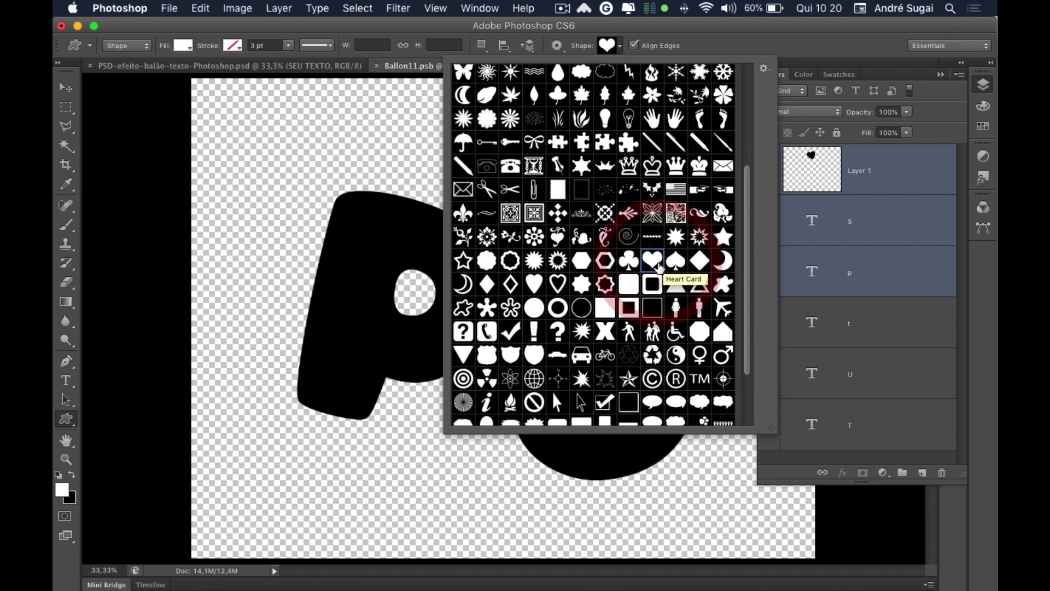
pyautogui.click(581, 261)
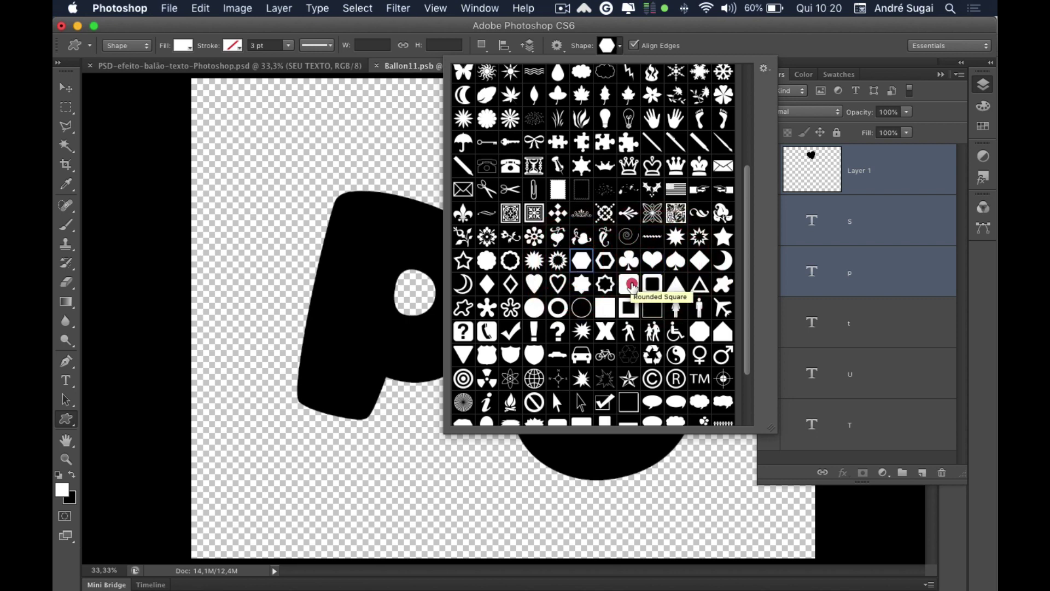
pyautogui.click(629, 284)
pyautogui.click(605, 307)
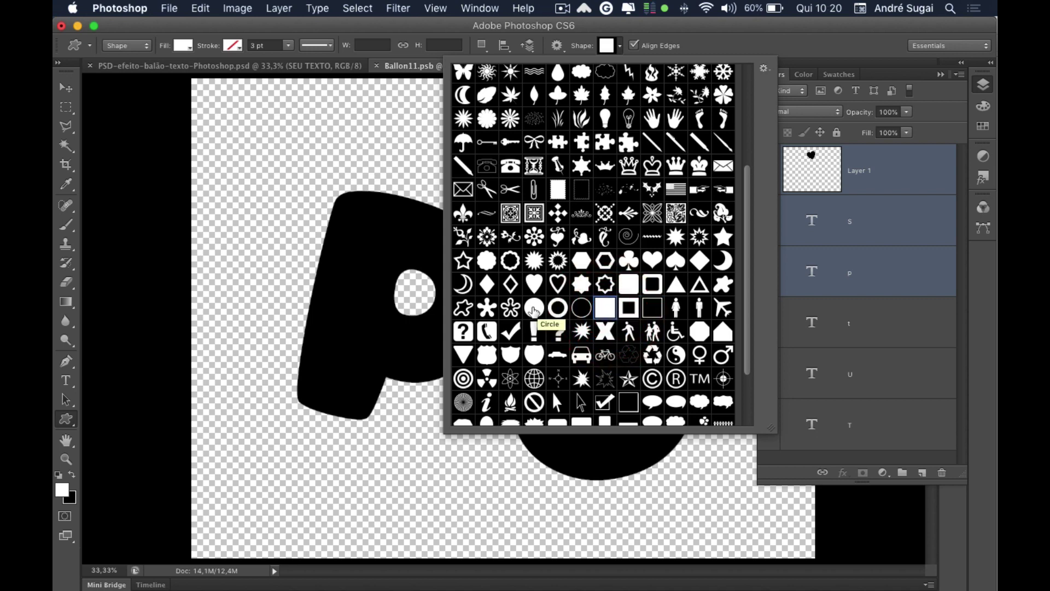
pyautogui.click(487, 353)
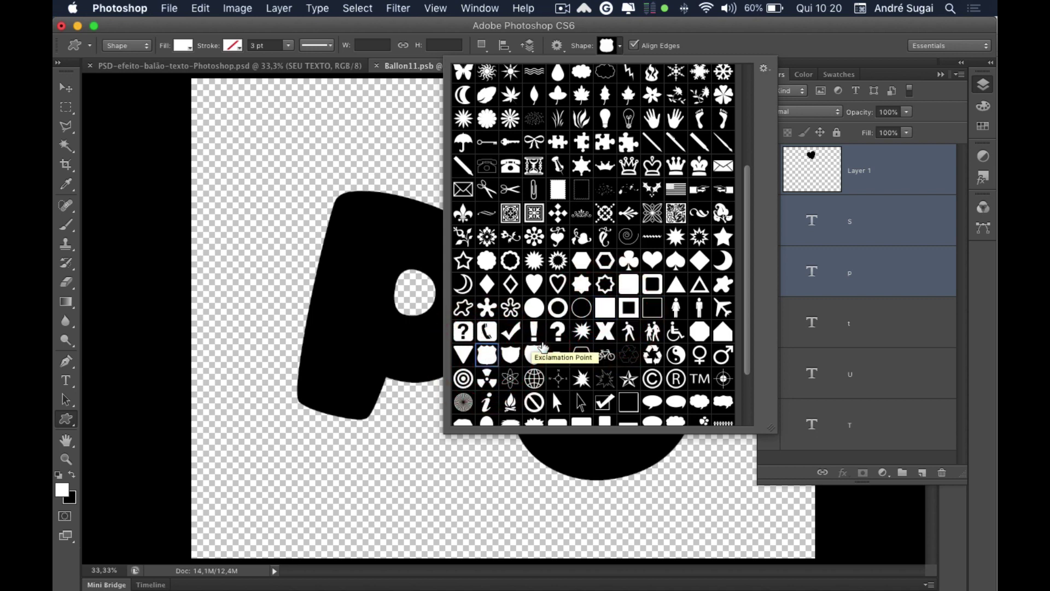
pyautogui.scroll(-3, 536, 350)
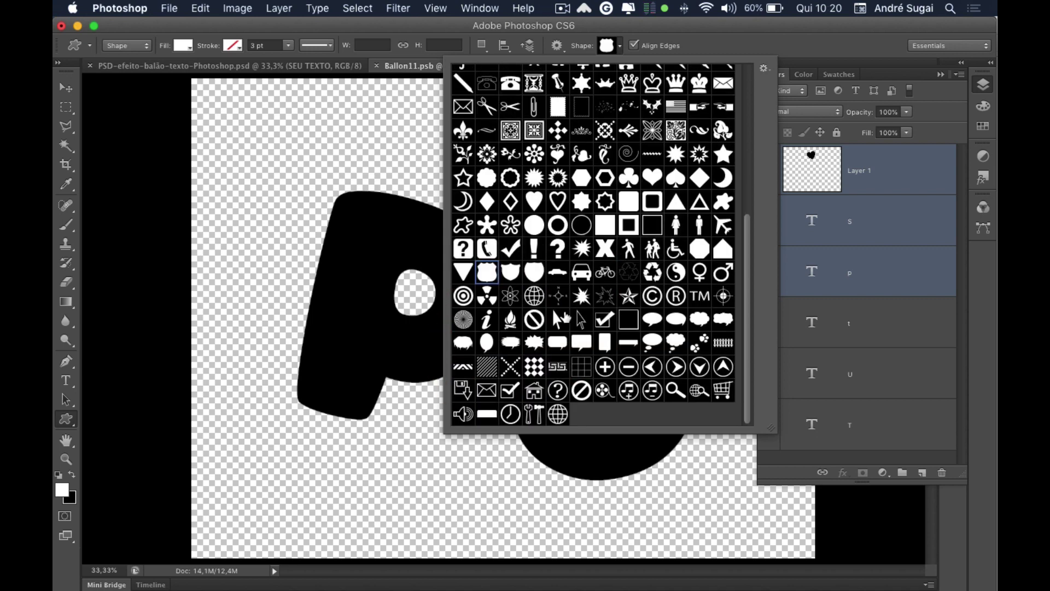
pyautogui.click(559, 299)
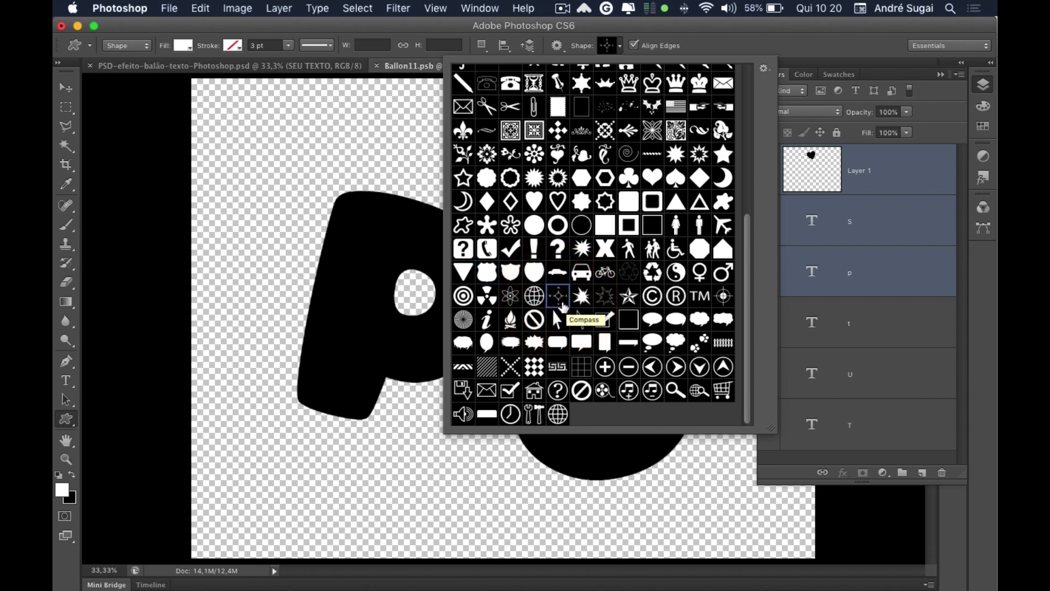
pyautogui.scroll(3, 583, 283)
pyautogui.scroll(2, 583, 283)
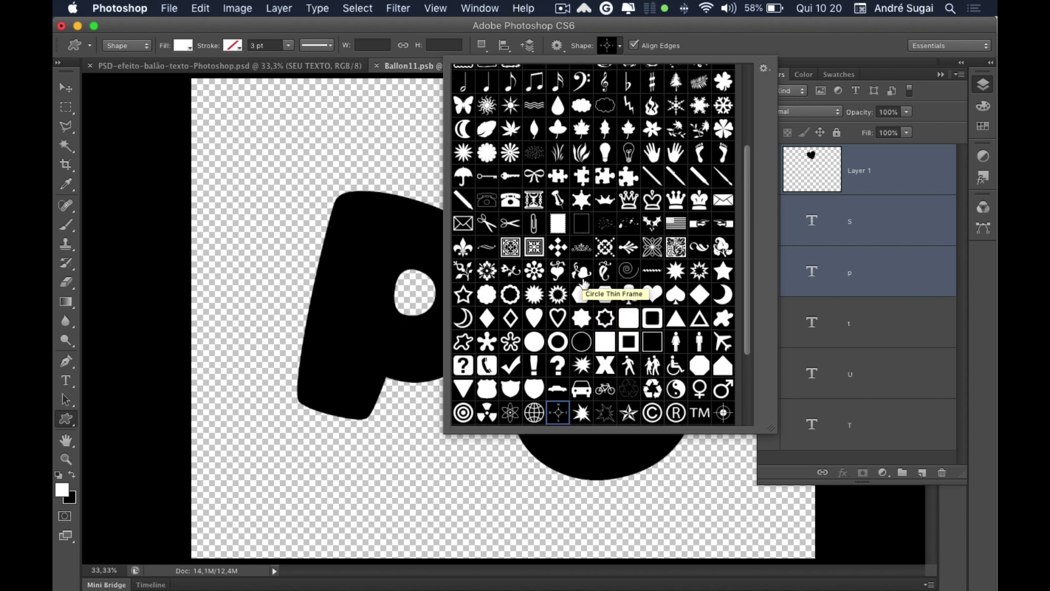
pyautogui.scroll(2, 583, 284)
pyautogui.scroll(1, 583, 283)
pyautogui.scroll(1, 583, 284)
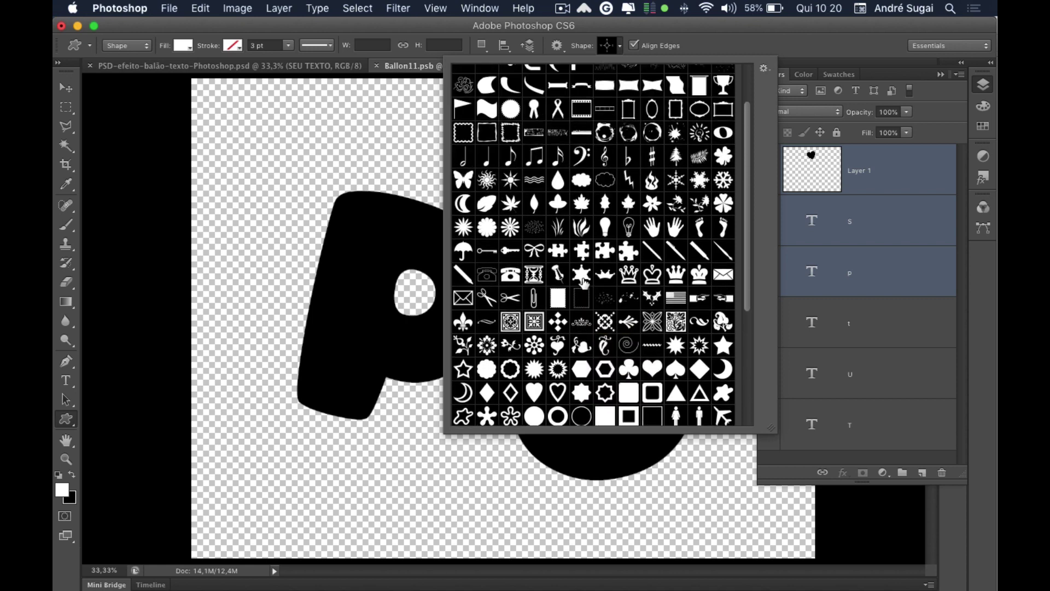
pyautogui.scroll(1, 546, 228)
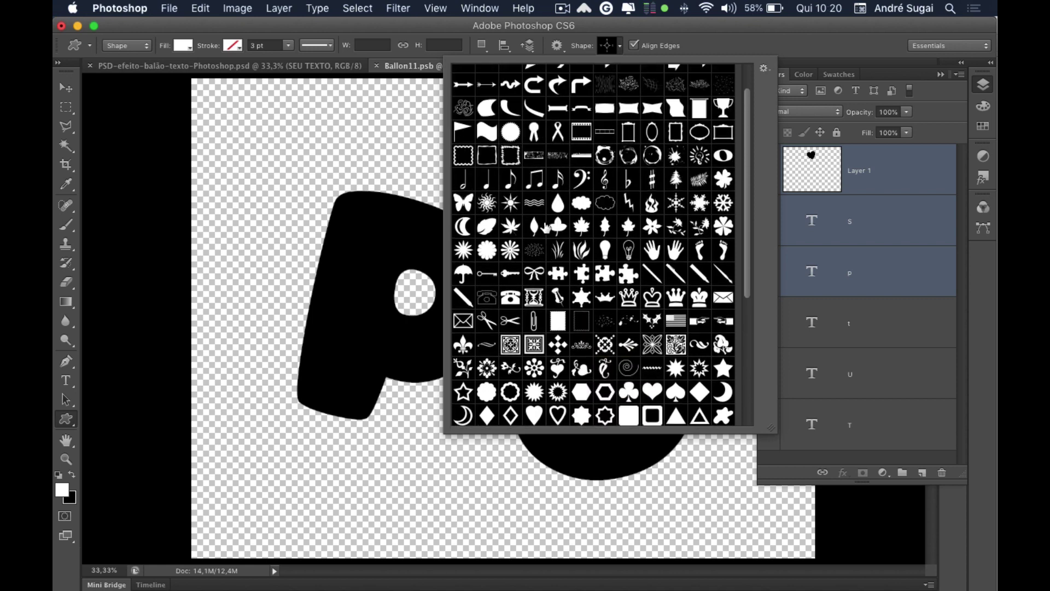
pyautogui.scroll(1, 547, 228)
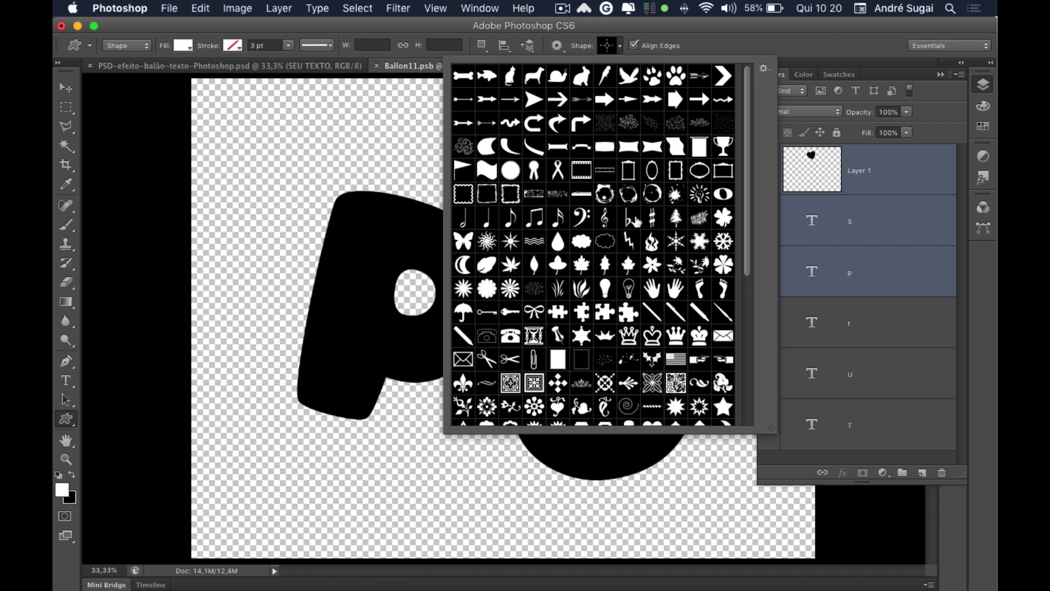
pyautogui.scroll(-1, 639, 275)
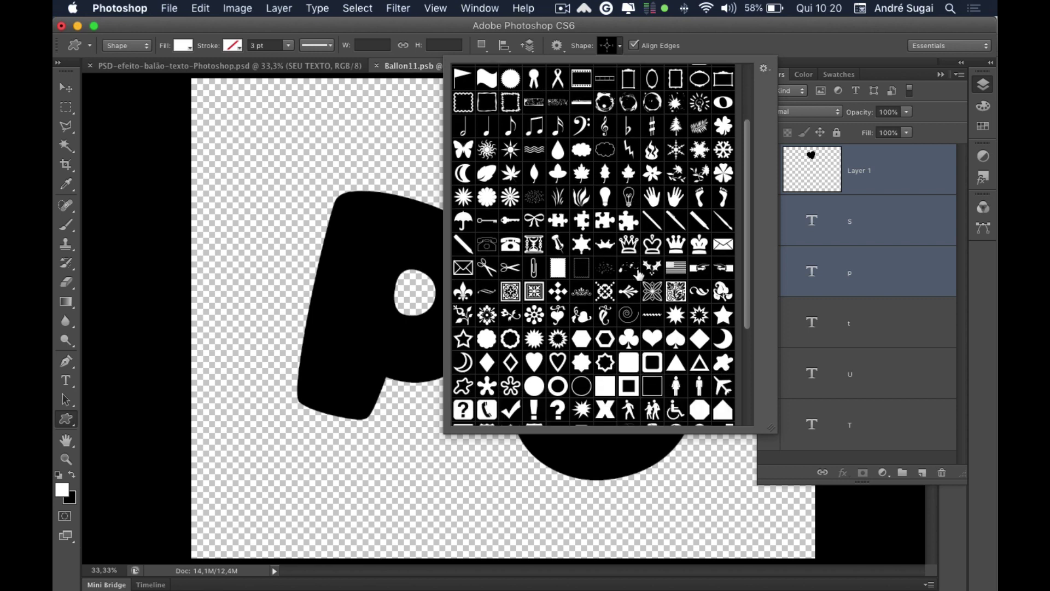
pyautogui.scroll(-2, 639, 275)
pyautogui.scroll(-3, 644, 258)
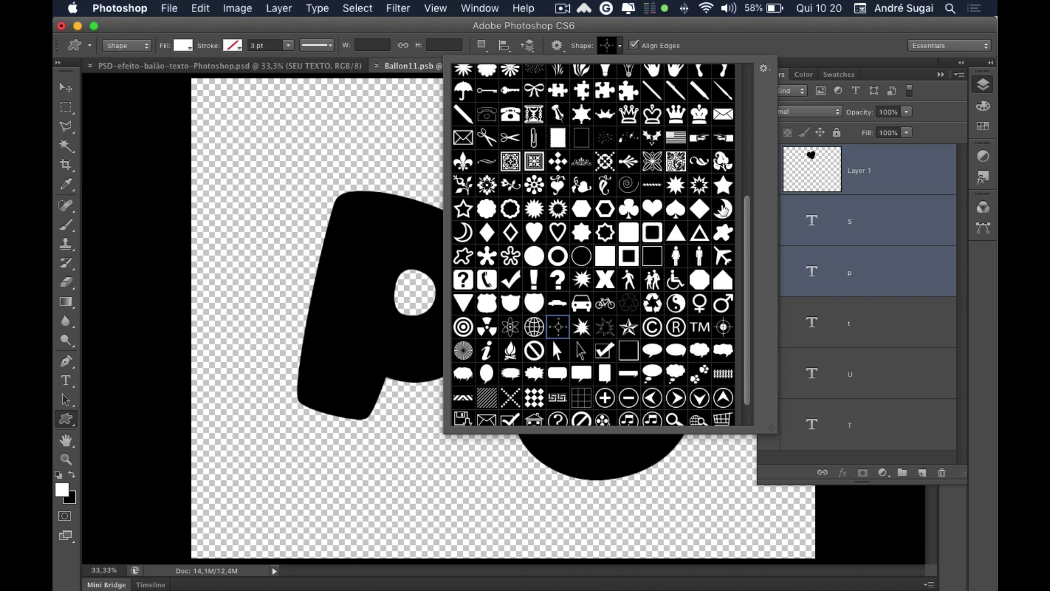
pyautogui.click(723, 210)
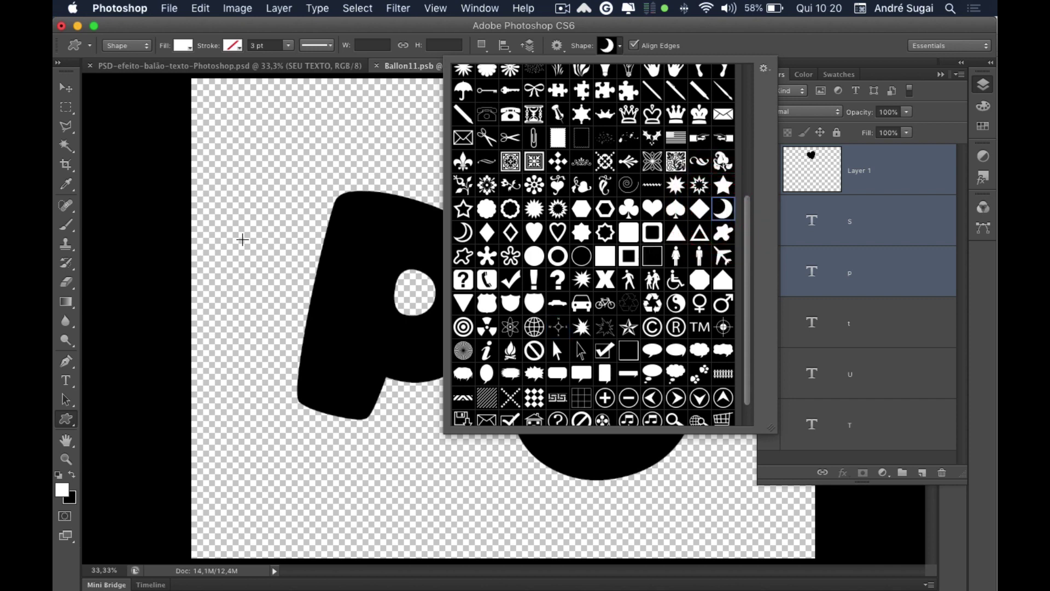
# Draw the white crescent moon left of the P and nudge it further left.
pyautogui.click(242, 238)
pyautogui.moveTo(236, 234)
pyautogui.mouseDown()
pyautogui.moveTo(358, 296)
pyautogui.moveTo(366, 312)
pyautogui.mouseUp()
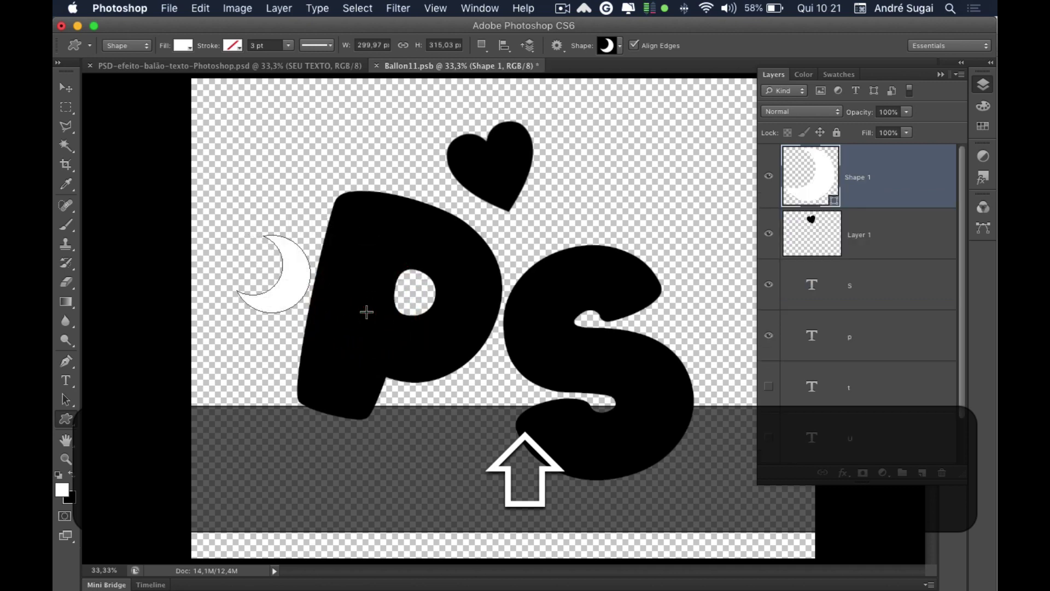
pyautogui.press('v')
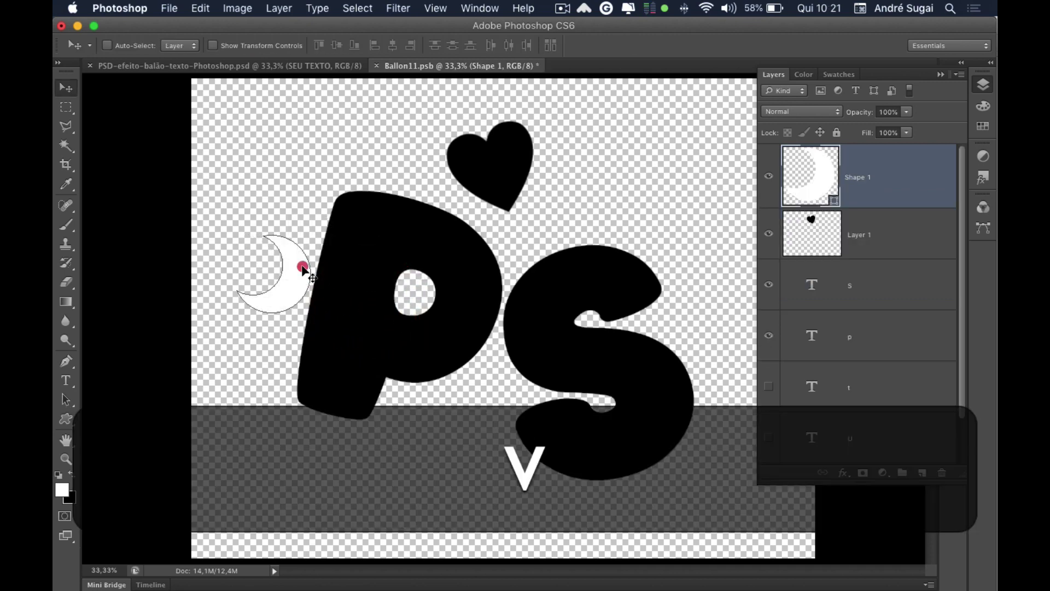
pyautogui.moveTo(303, 269); pyautogui.dragTo(284, 263)
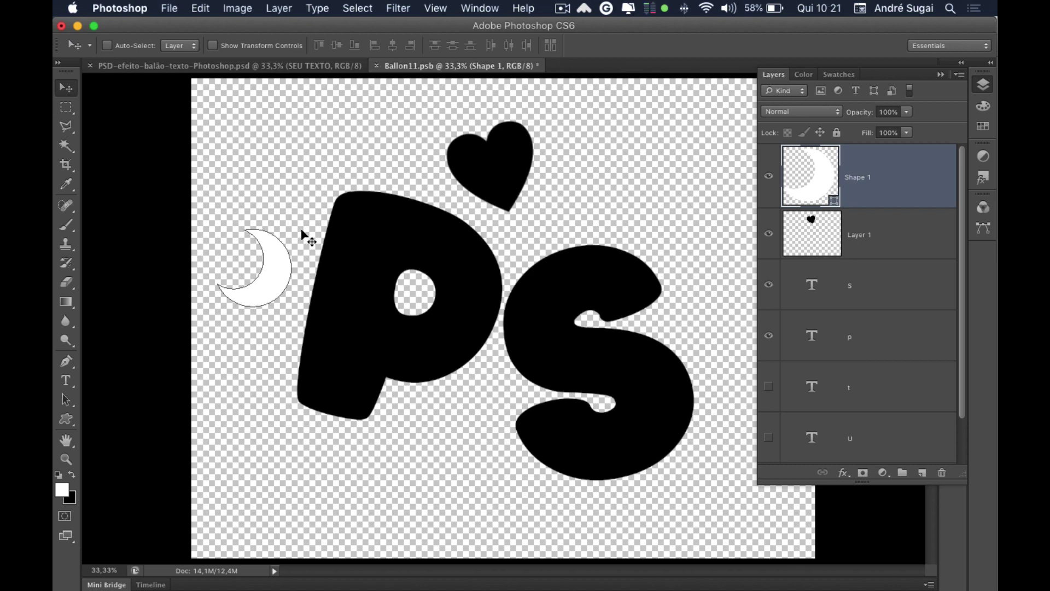
# Close Ballon11.psb and save its changes to update the main document.
pyautogui.click(376, 66)
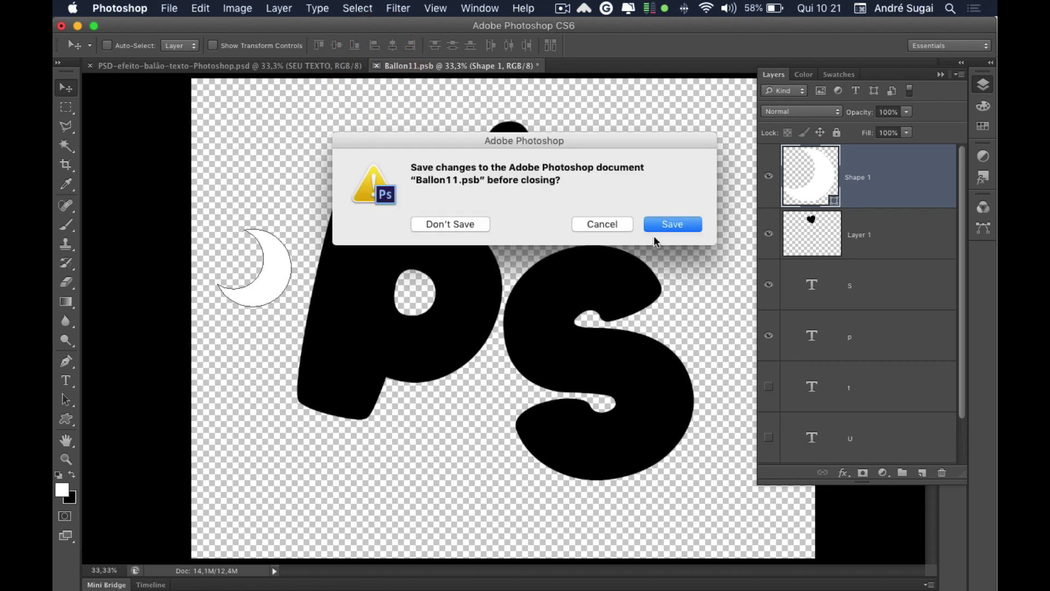
pyautogui.click(674, 225)
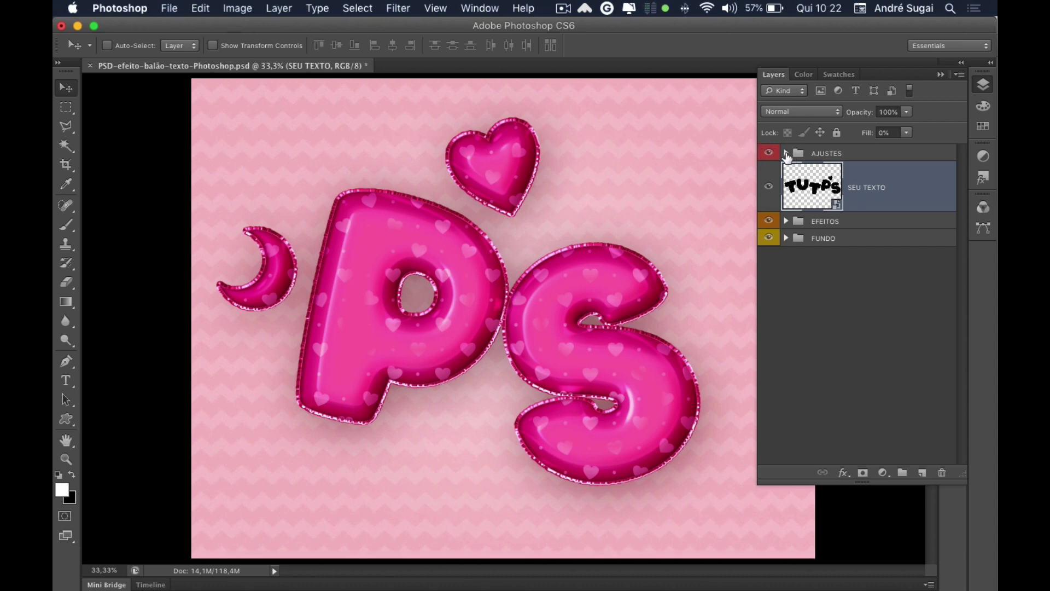
# Set the AJUSTES Color Balance midtones to +13, −15, +92 for a deeper magenta tint.
pyautogui.click(786, 154)
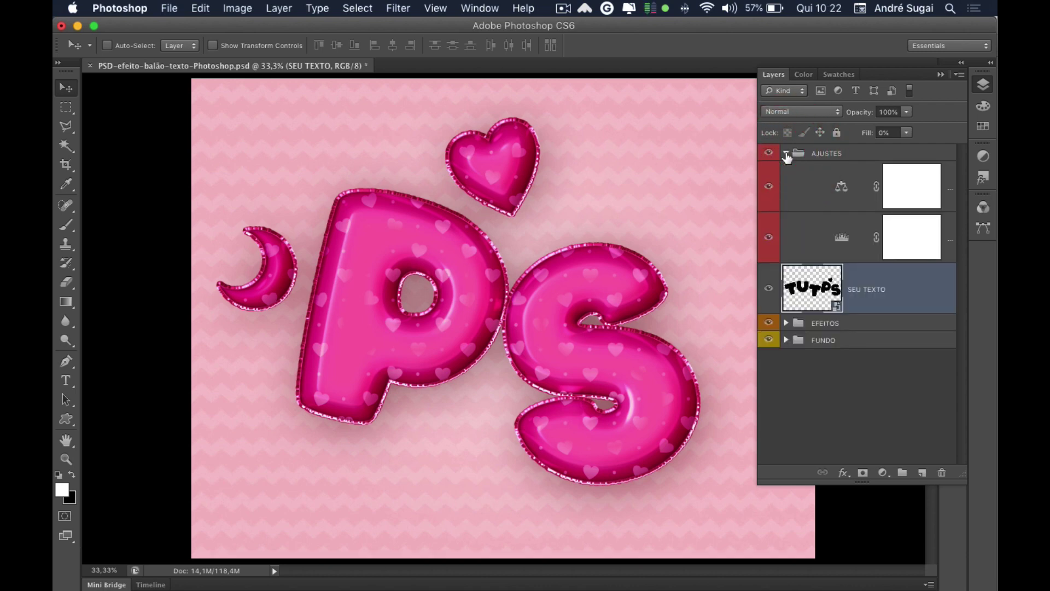
pyautogui.doubleClick(840, 189)
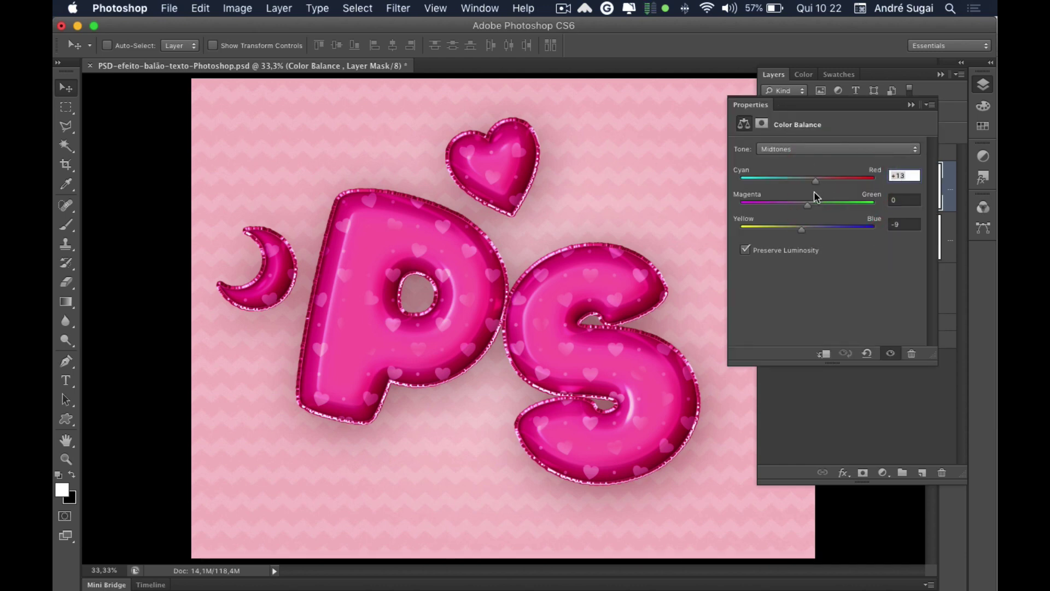
pyautogui.moveTo(808, 205)
pyautogui.mouseDown()
pyautogui.moveTo(778, 202)
pyautogui.moveTo(797, 206)
pyautogui.moveTo(804, 233)
pyautogui.moveTo(870, 228)
pyautogui.mouseUp()
pyautogui.click(845, 355)
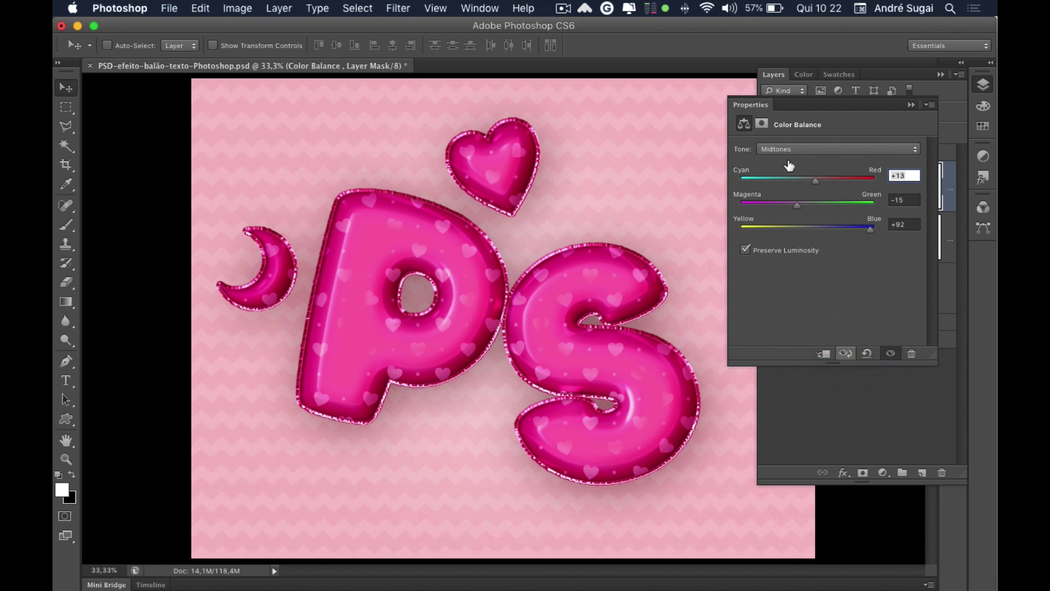
pyautogui.moveTo(757, 108); pyautogui.dragTo(744, 180)
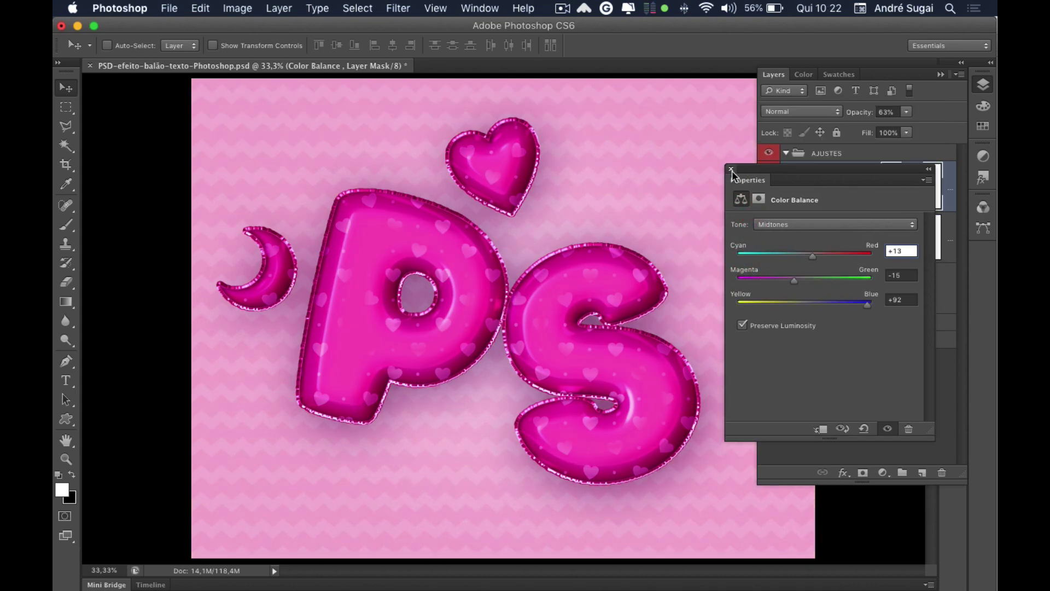
pyautogui.click(732, 169)
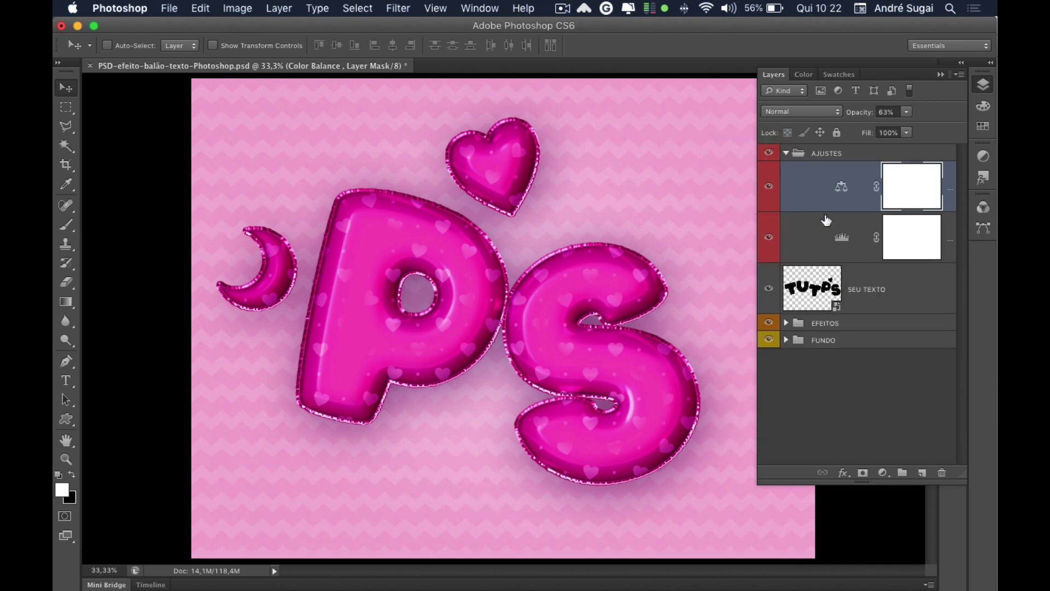
# Set the AJUSTES Levels input levels to 64, 0.95, 255 to deepen contrast.
pyautogui.doubleClick(842, 239)
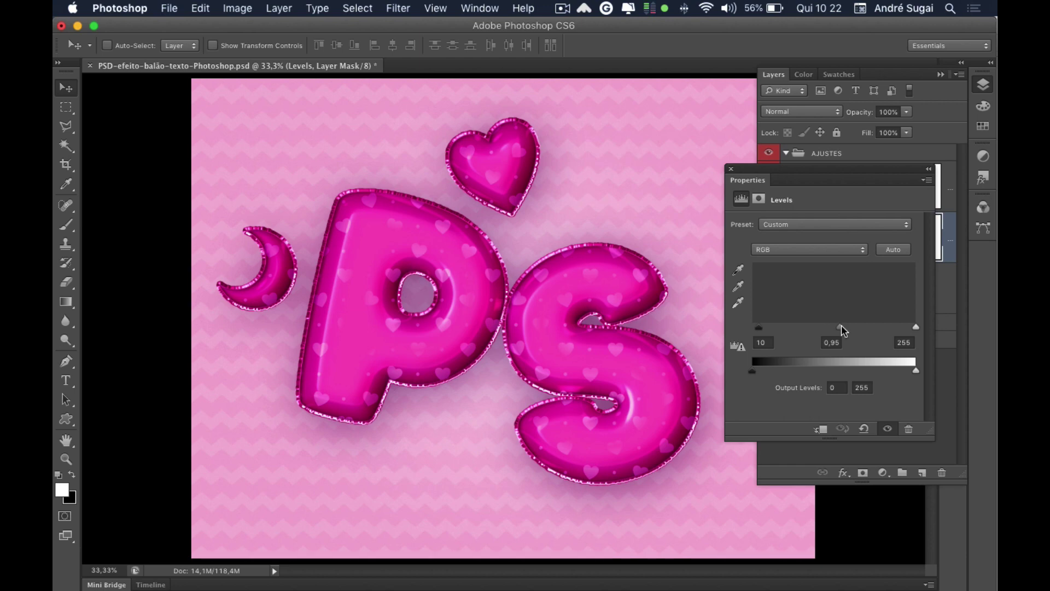
pyautogui.moveTo(760, 328); pyautogui.dragTo(797, 332)
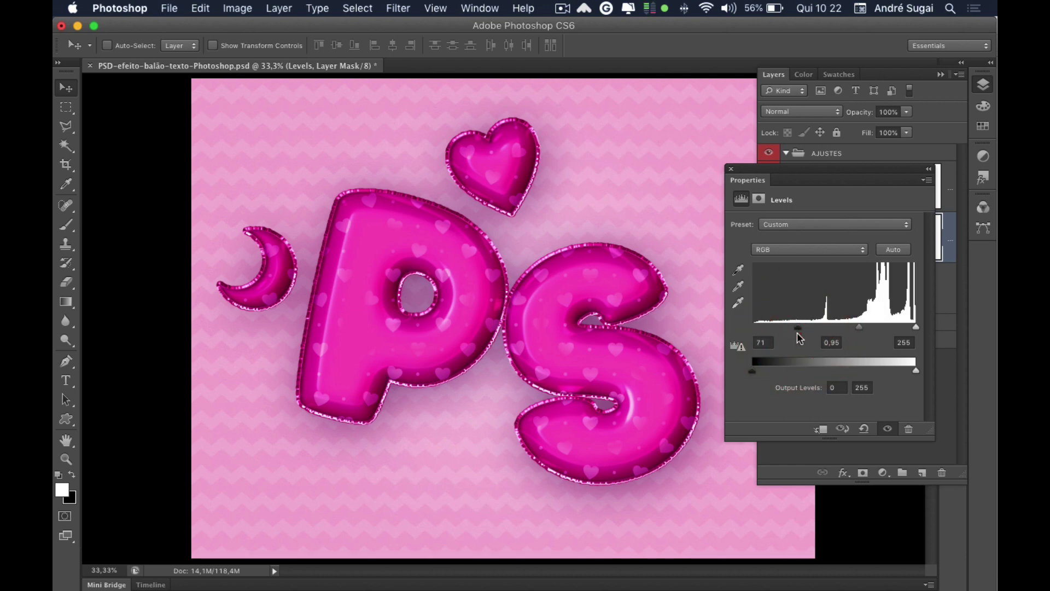
pyautogui.moveTo(798, 331); pyautogui.dragTo(793, 329)
pyautogui.click(732, 170)
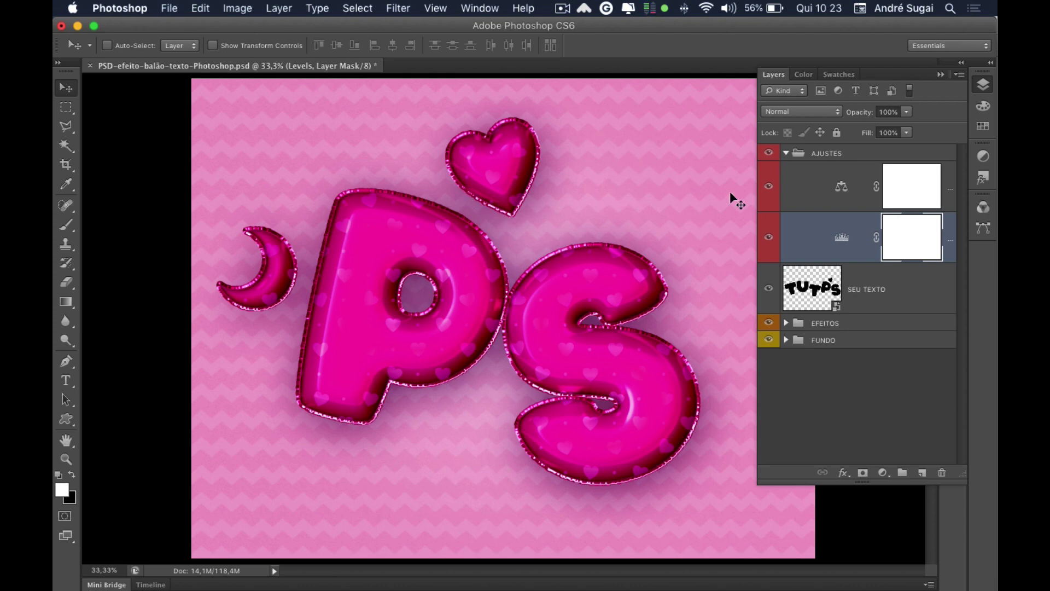
# Step back twice in history to restore the lighter pink letters, then expand EFEITOS.
pyautogui.press('super')
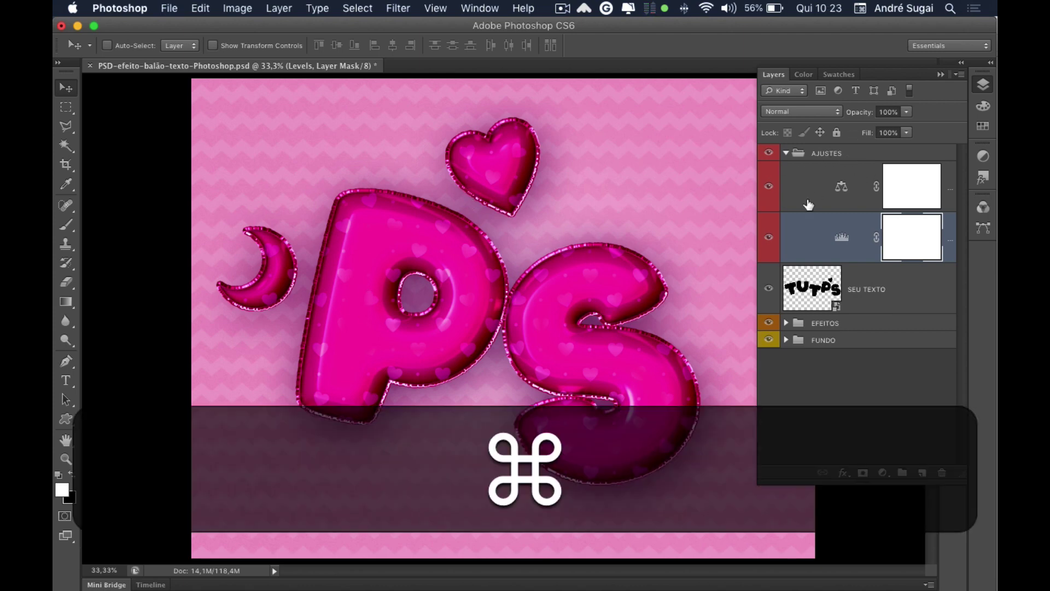
pyautogui.press('alt+super+z')
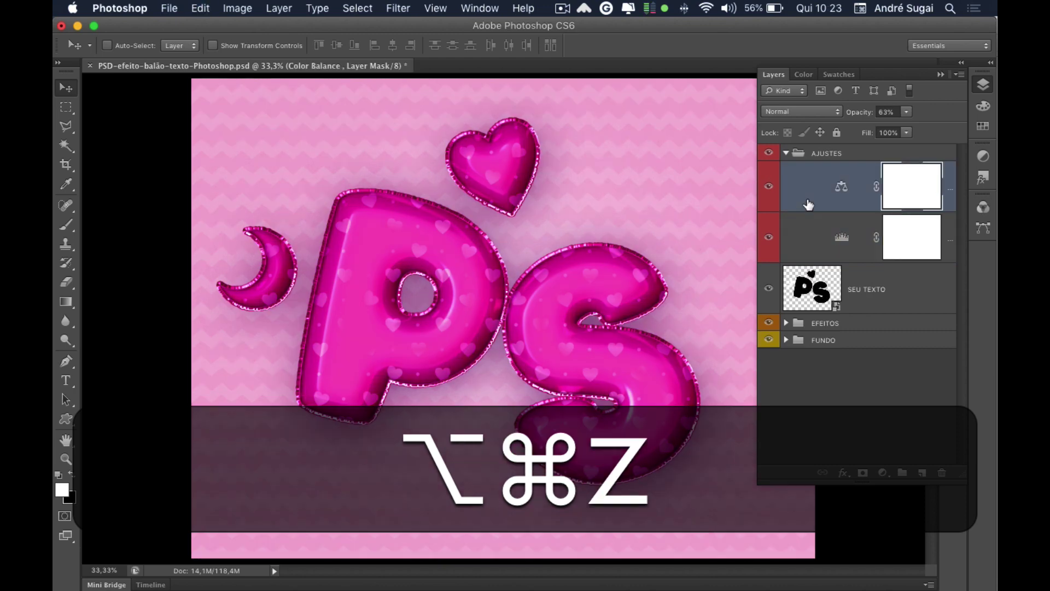
pyautogui.press('alt+super+z')
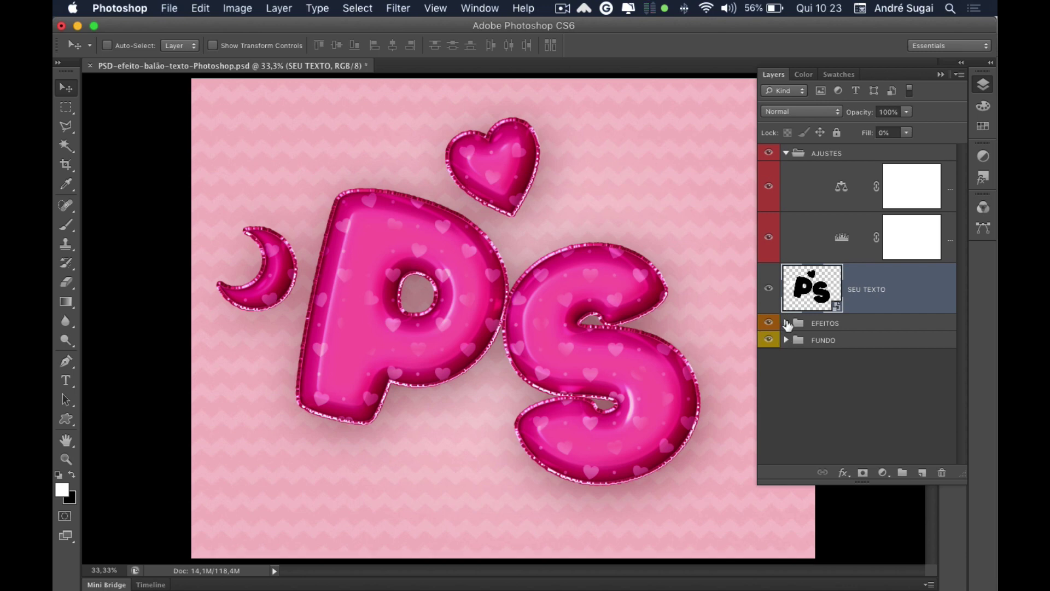
pyautogui.click(787, 322)
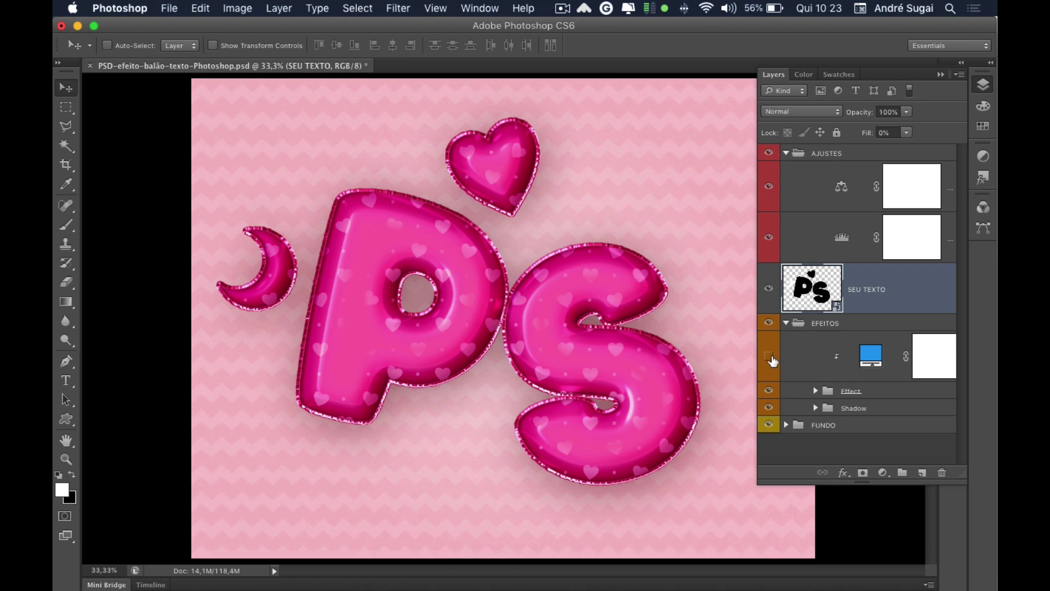
# Show the EFEITOS blue fill layer to turn the artwork blue and expand the first Baby layer's effects.
pyautogui.click(771, 356)
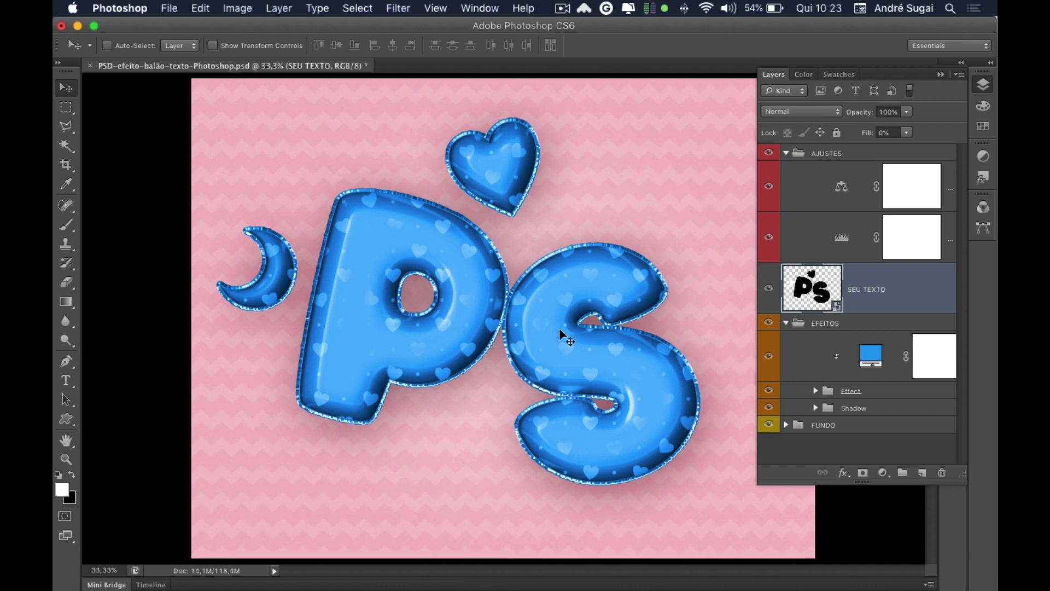
pyautogui.click(814, 392)
pyautogui.scroll(-1, 814, 394)
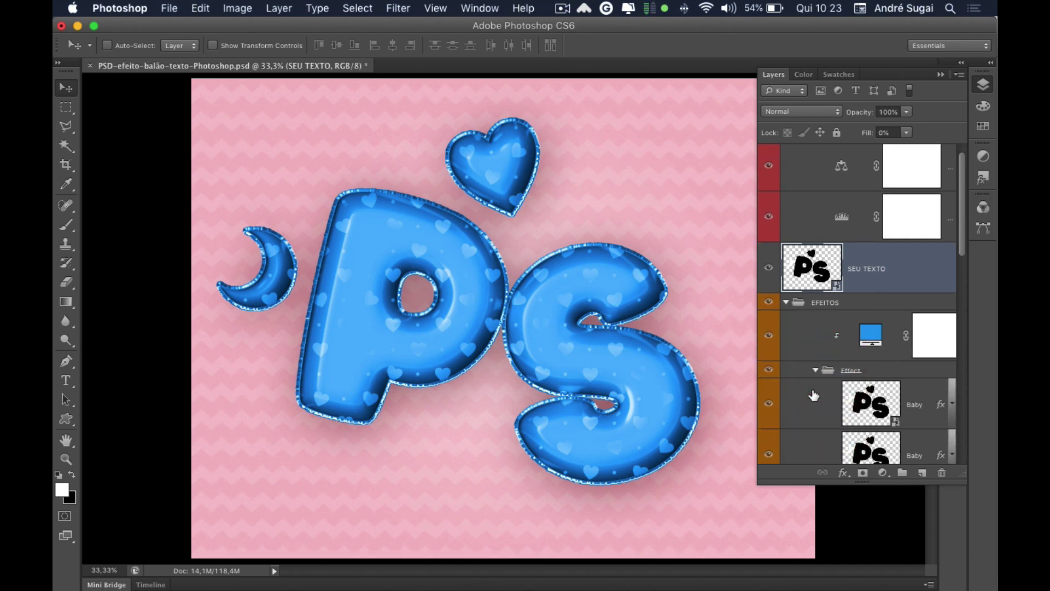
pyautogui.scroll(-4, 814, 393)
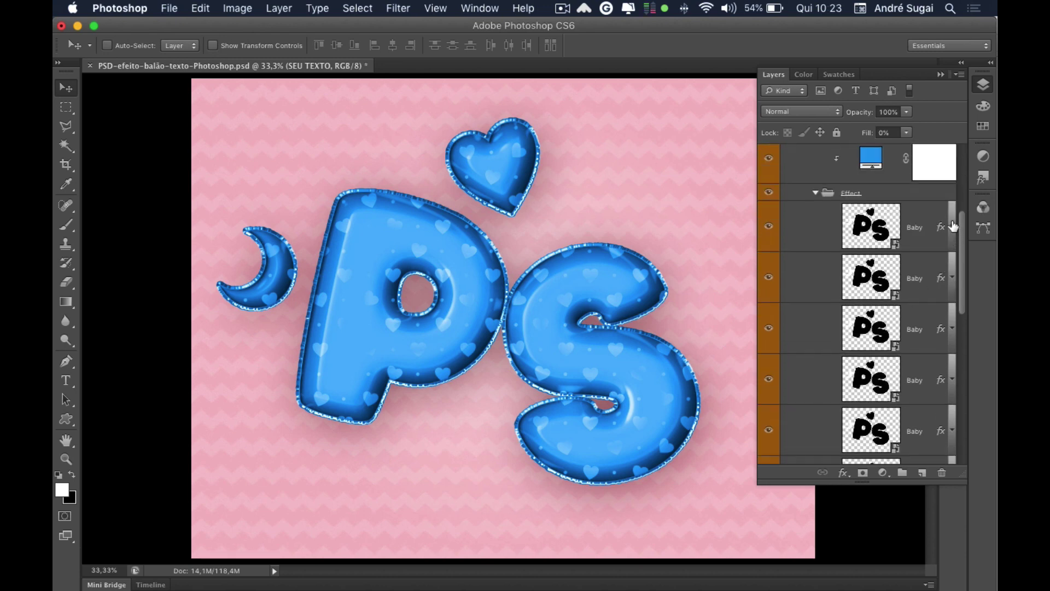
pyautogui.click(953, 226)
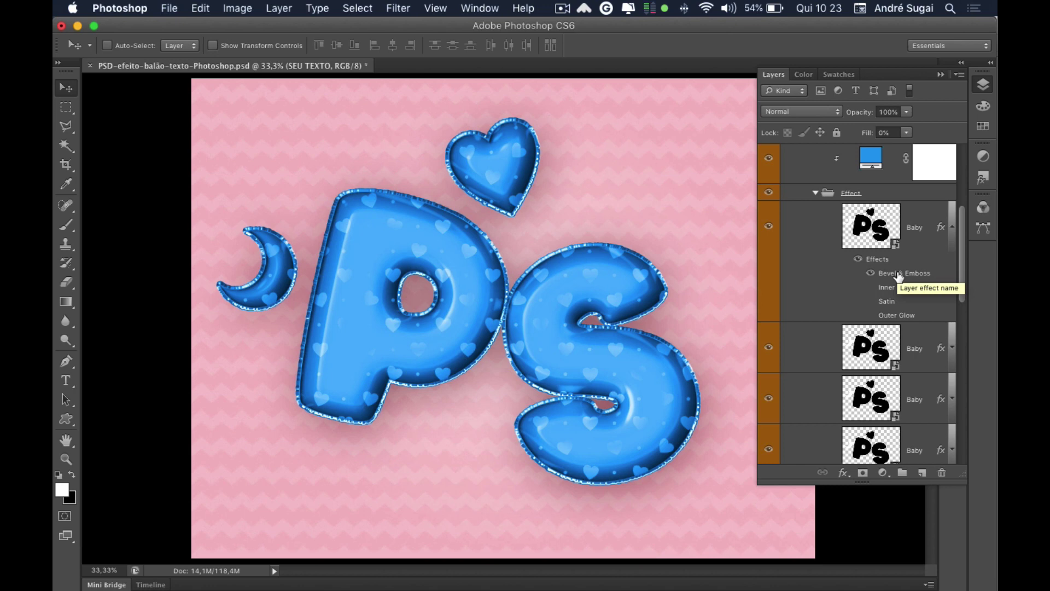
pyautogui.doubleClick(899, 275)
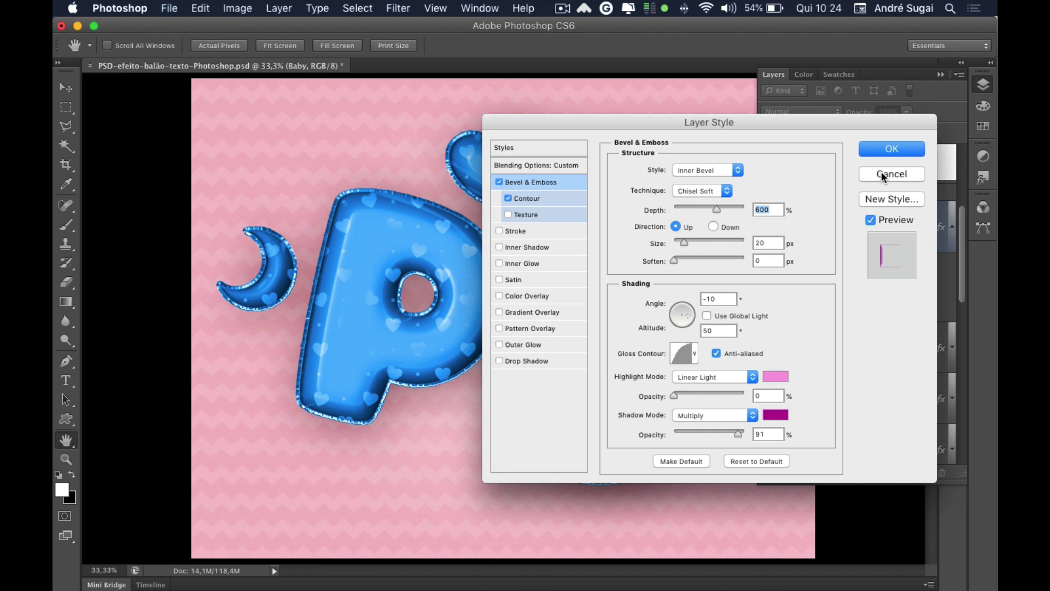
pyautogui.click(882, 173)
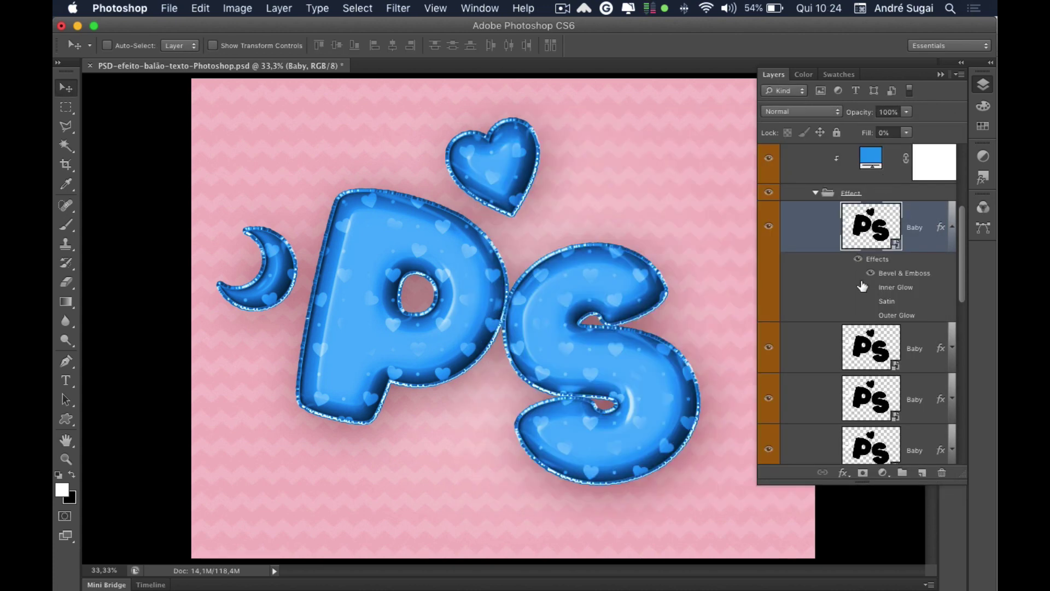
# Expand the Shadow and FUNDO groups to reveal the Baby, Textura, adjustment and Blue layers.
pyautogui.scroll(-5, 871, 318)
pyautogui.scroll(-3, 870, 317)
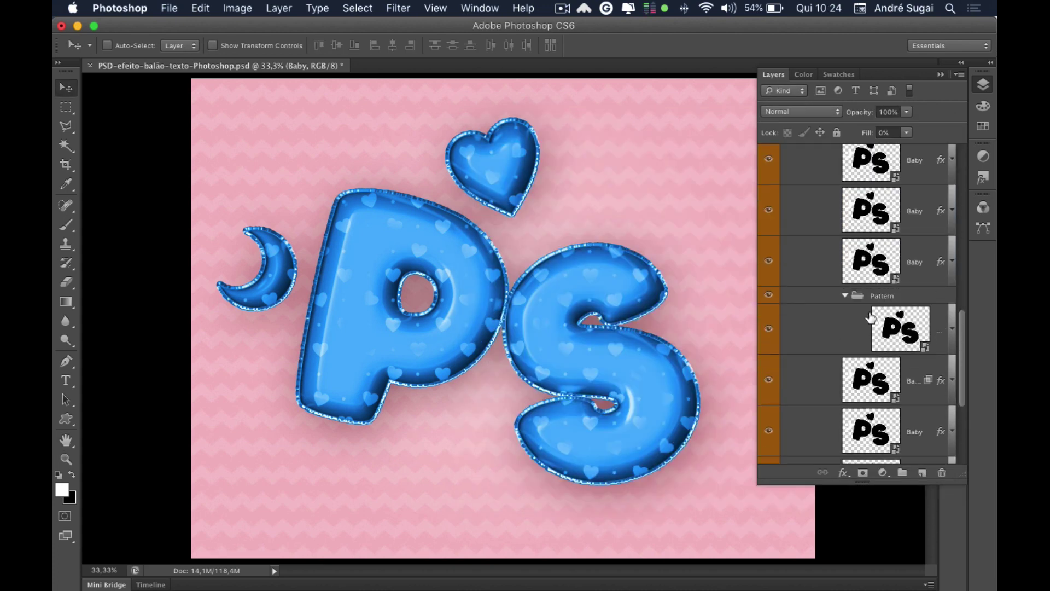
pyautogui.scroll(-3, 870, 317)
pyautogui.scroll(2, 871, 317)
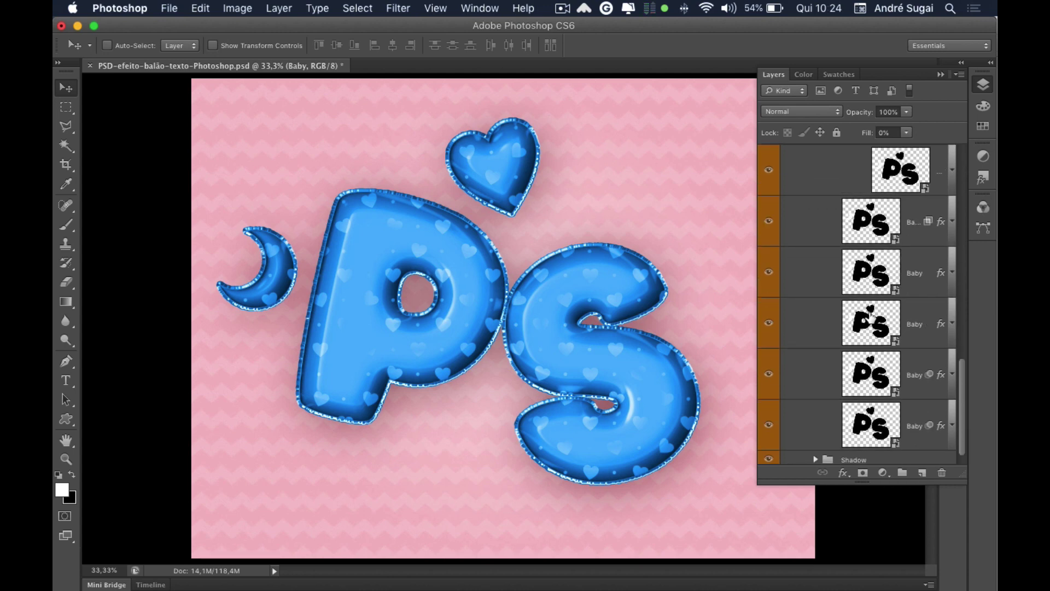
pyautogui.scroll(3, 870, 317)
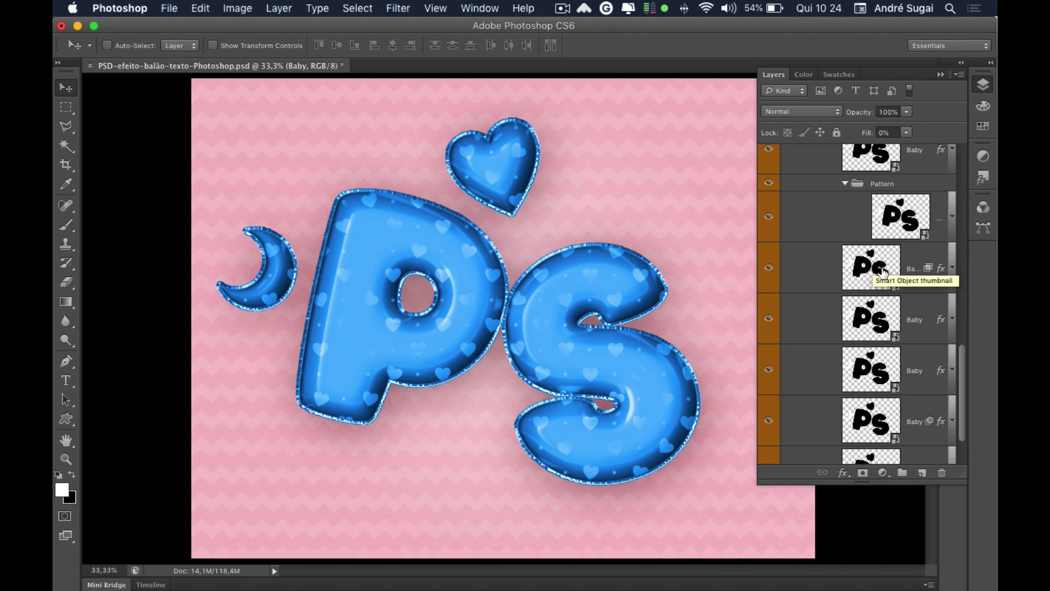
pyautogui.scroll(-3, 884, 272)
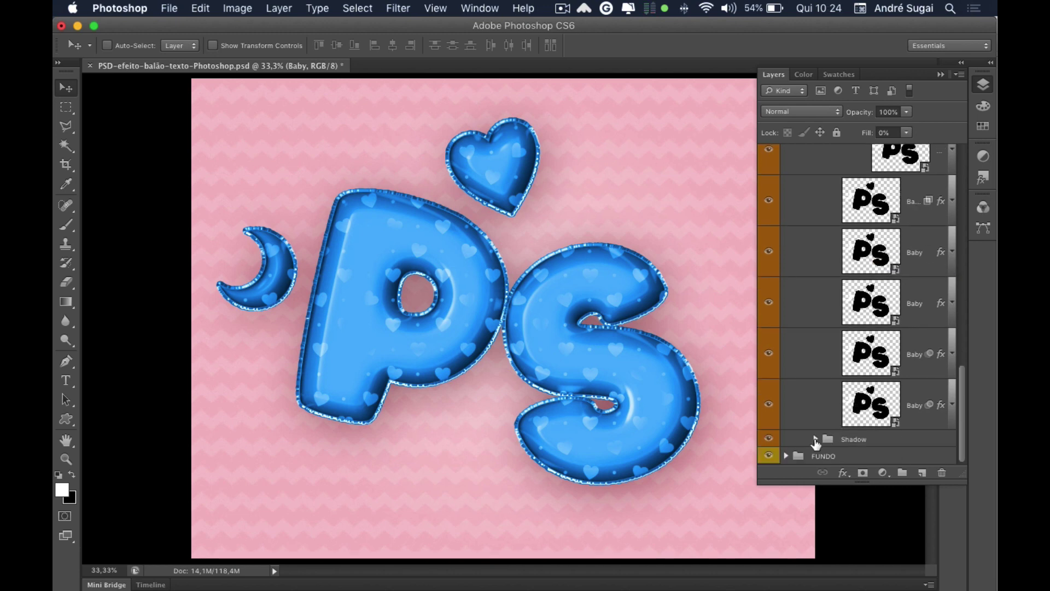
pyautogui.click(816, 439)
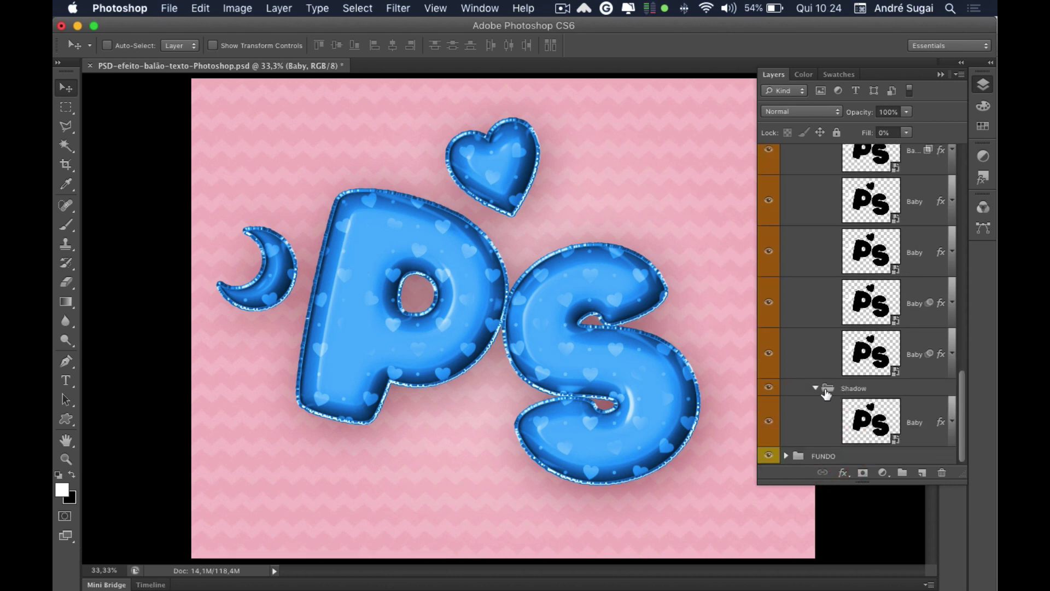
pyautogui.click(786, 456)
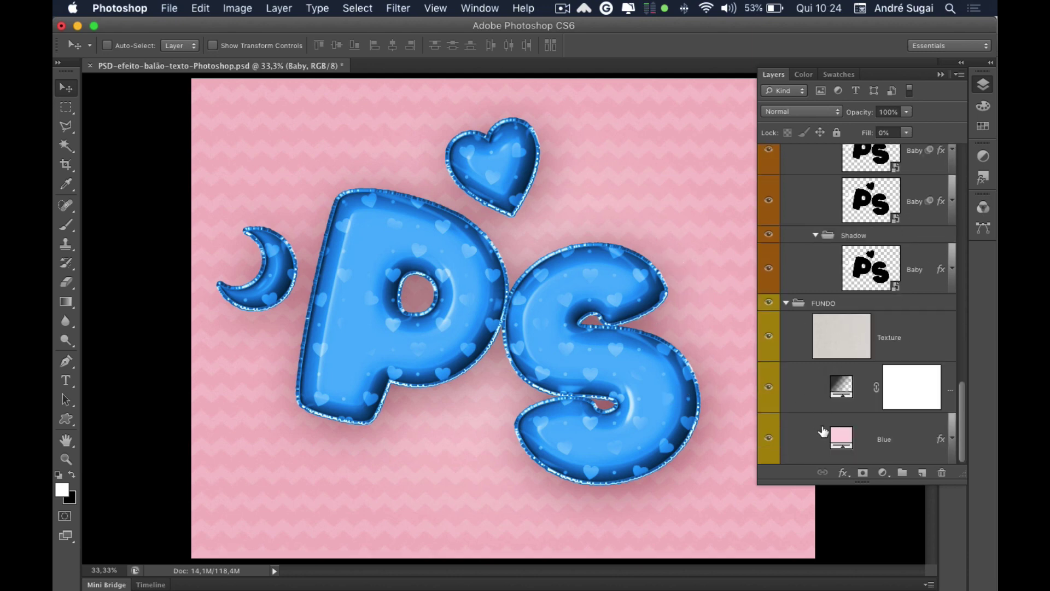
# Recolor the Blue fill layer to #3333ff so the chevron backdrop turns deep blue.
pyautogui.doubleClick(846, 442)
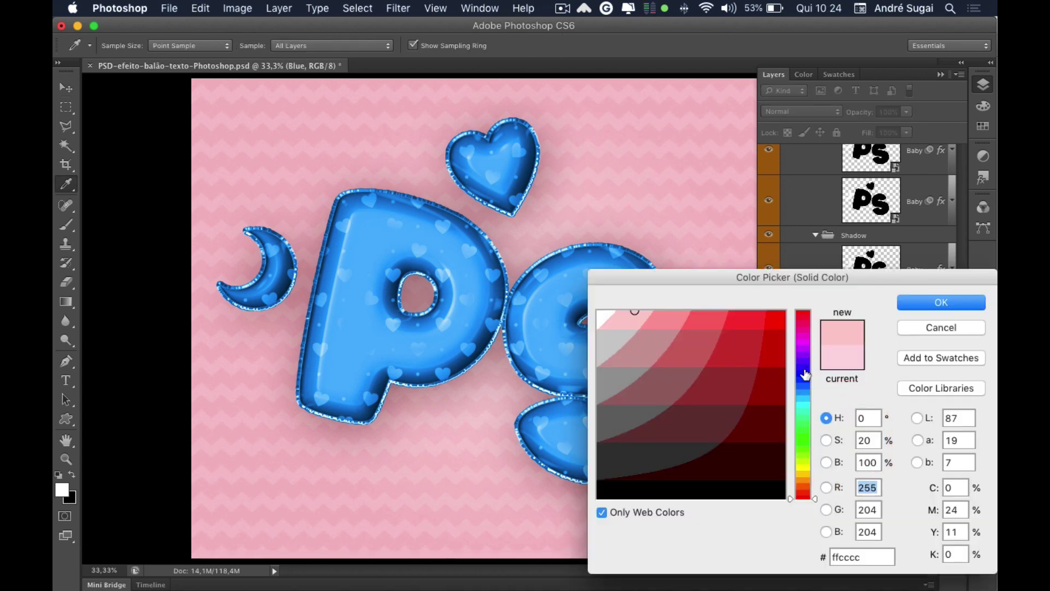
pyautogui.click(805, 365)
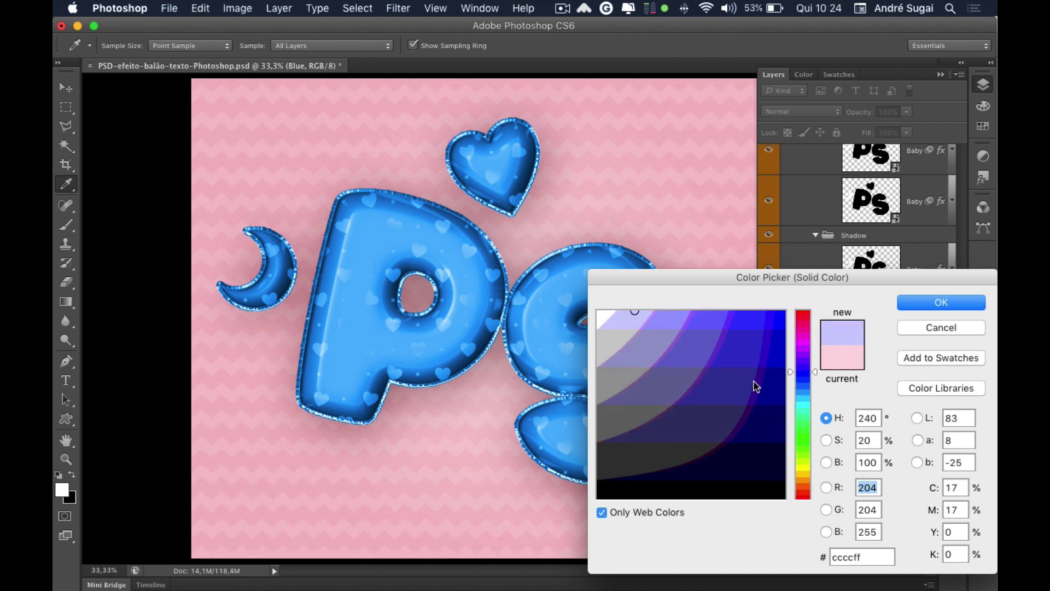
pyautogui.click(746, 320)
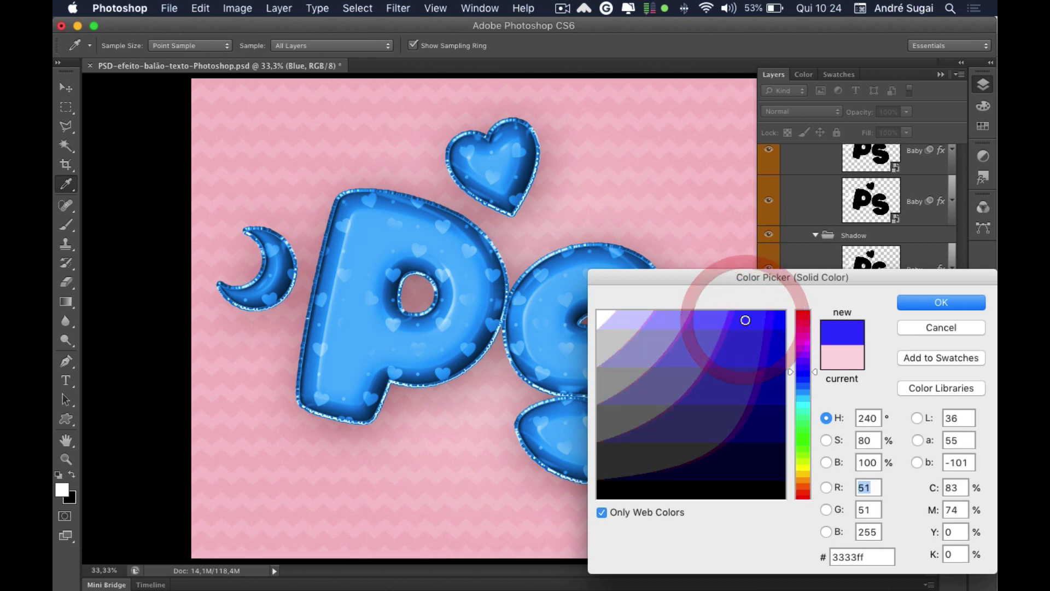
pyautogui.click(933, 303)
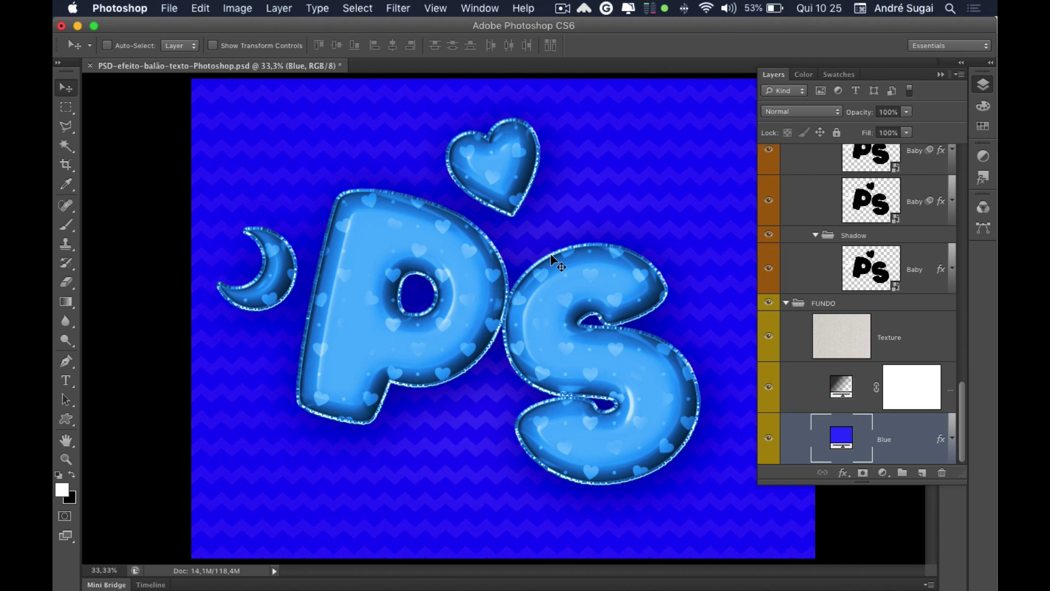
# Collapse the side panels and step back twice in history to restore the pink chevrons.
pyautogui.click(943, 76)
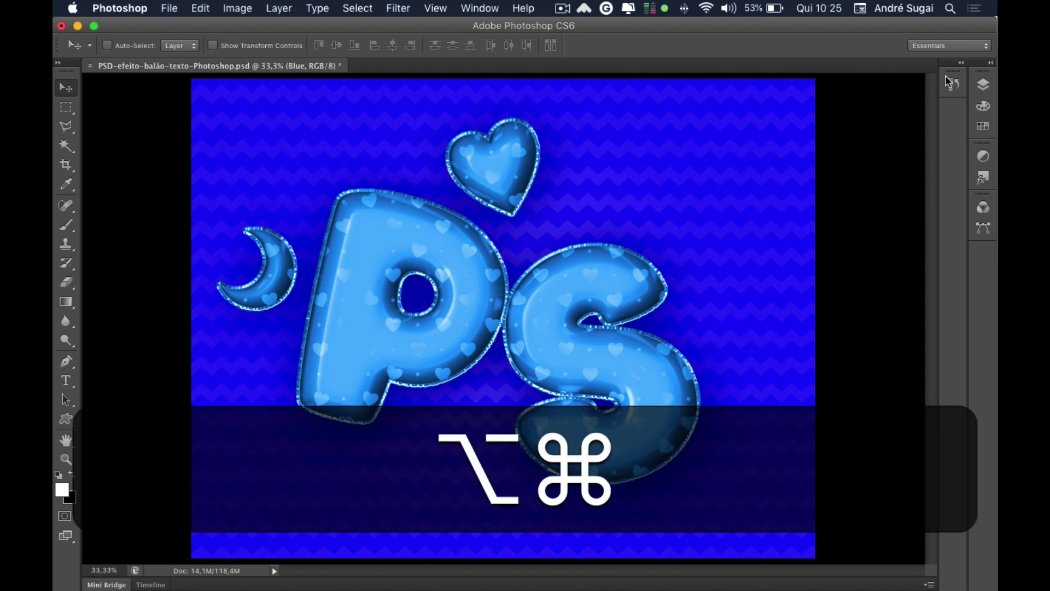
pyautogui.press('super+alt+z')
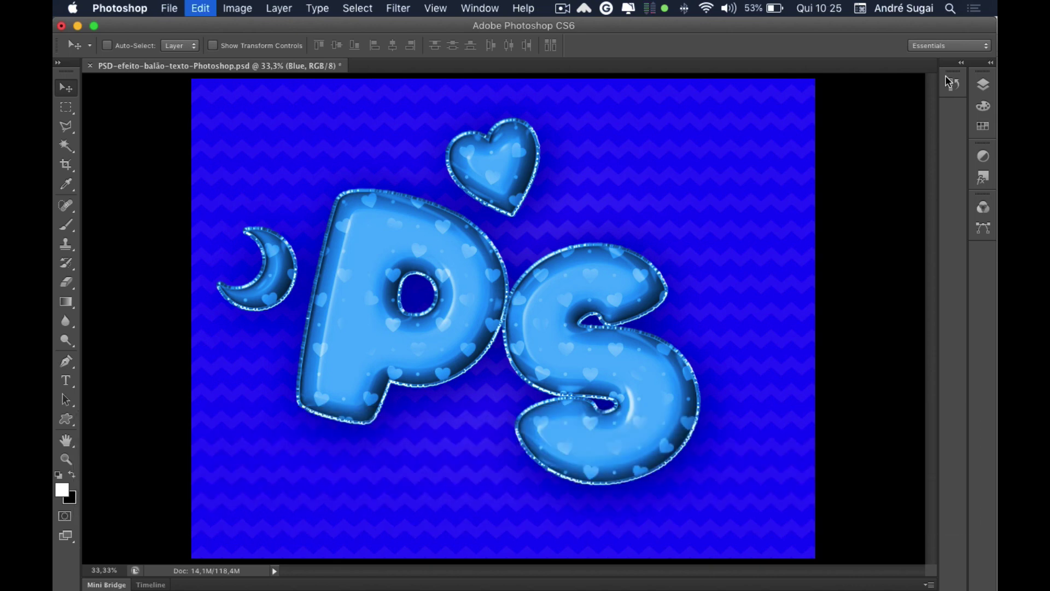
pyautogui.press('super+alt+z')
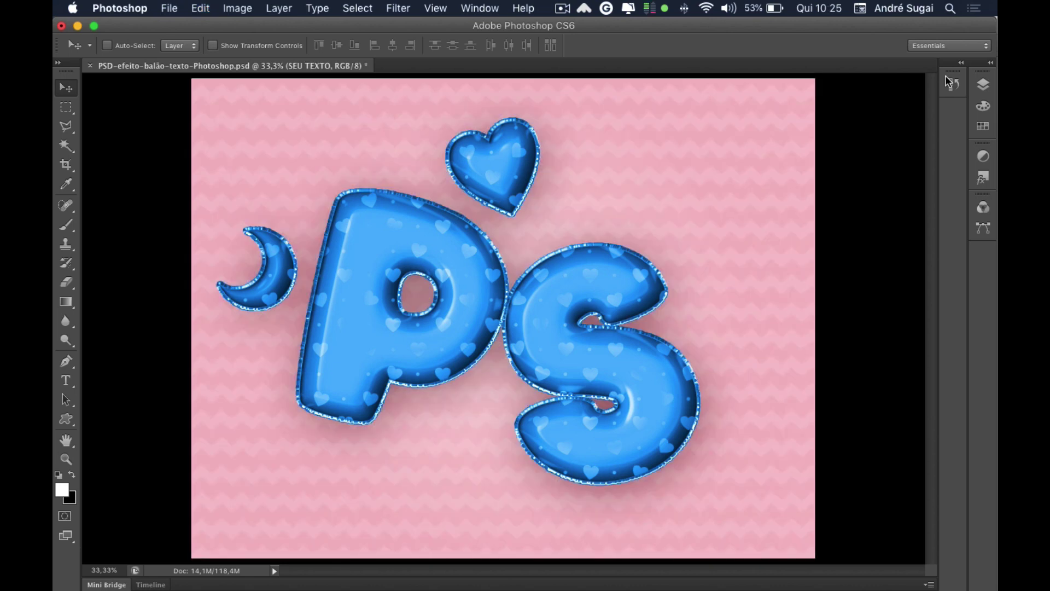